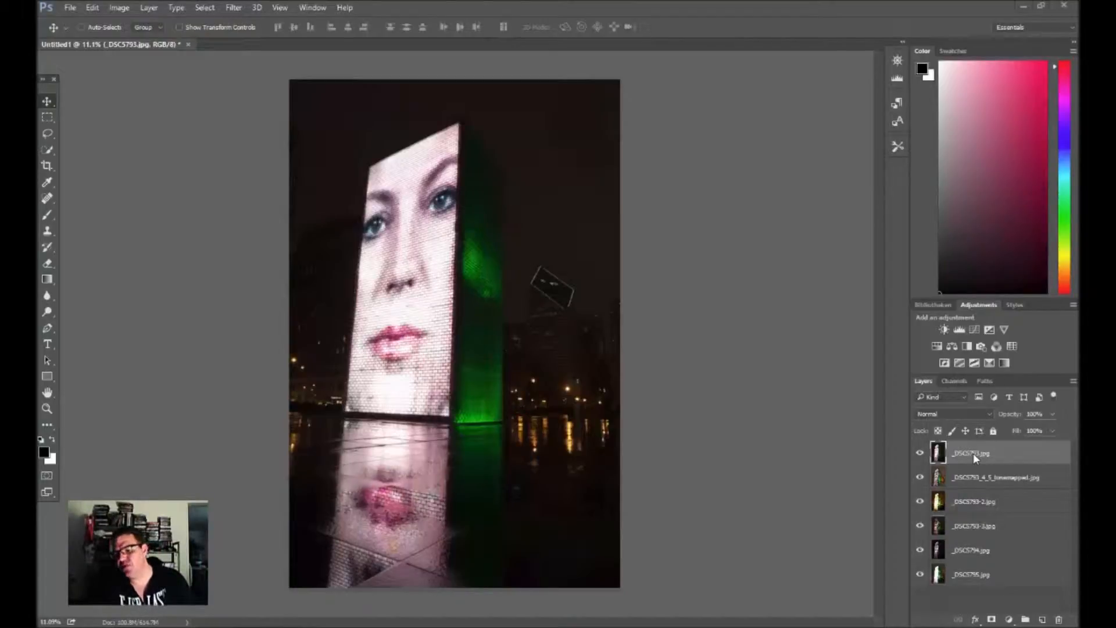
# Examine the stacked exposure layers one at a time, from the tonemapped image down to _DSC5795.jpg.
pyautogui.click(979, 481)
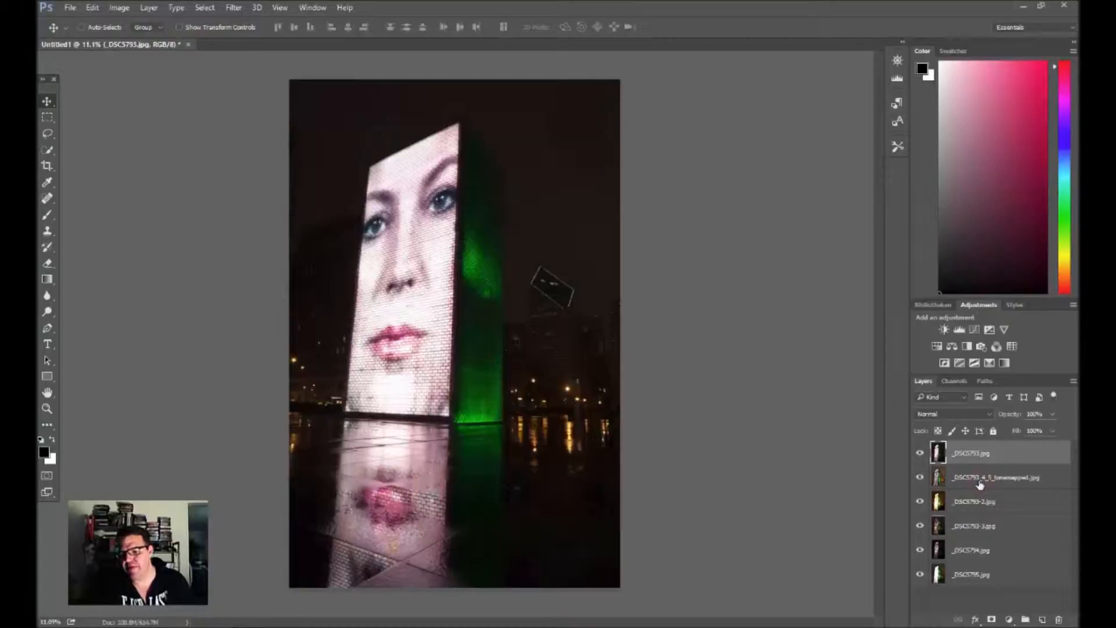
pyautogui.click(1056, 480)
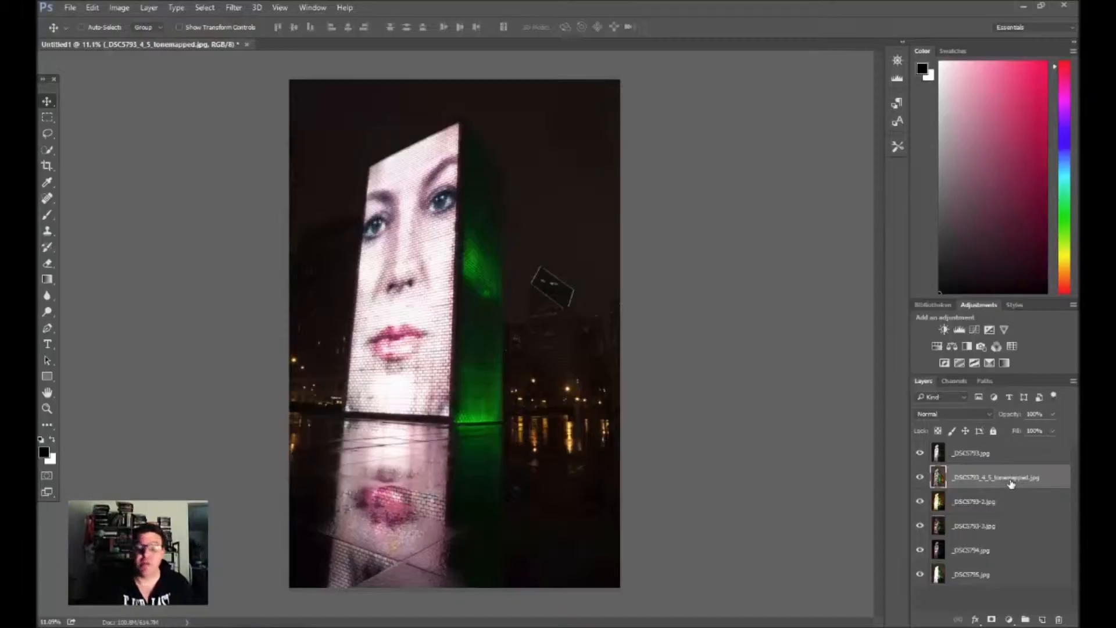
pyautogui.click(999, 503)
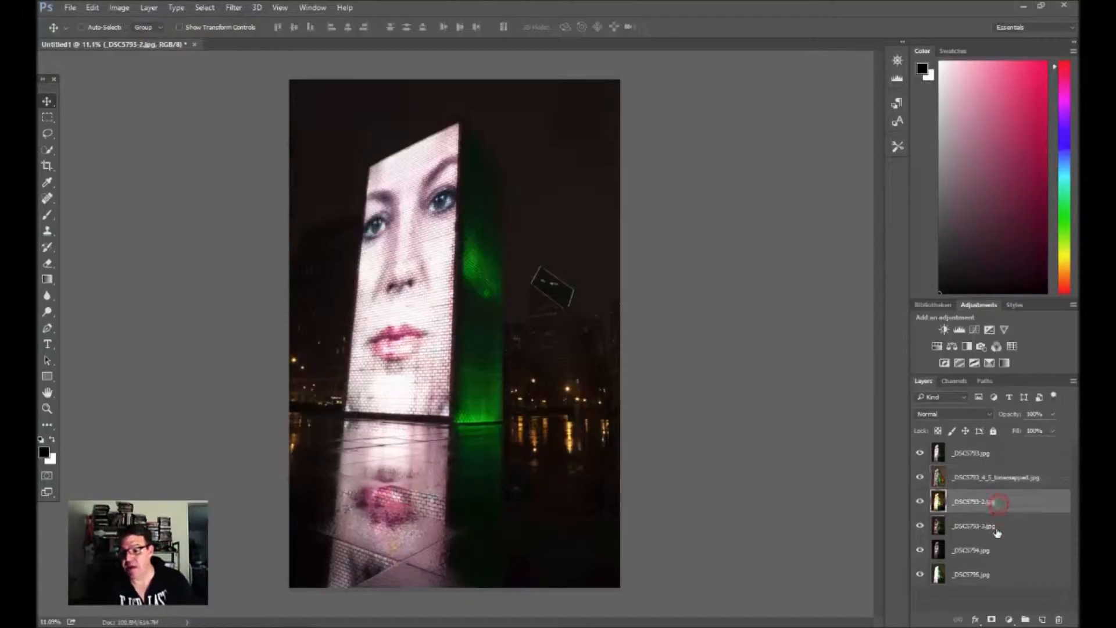
pyautogui.click(996, 528)
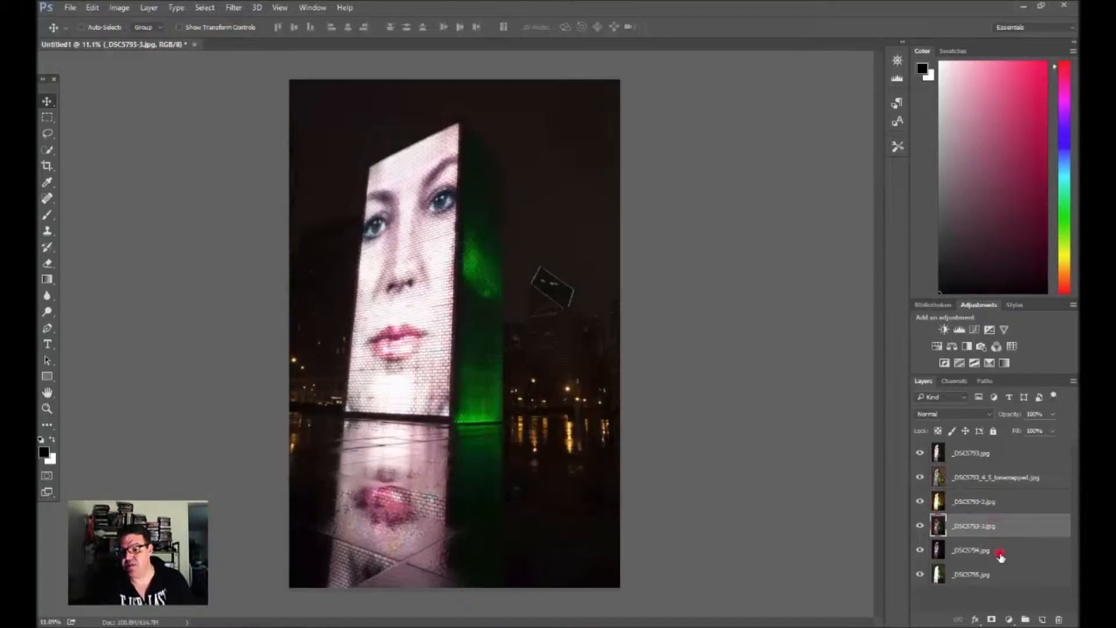
pyautogui.click(998, 552)
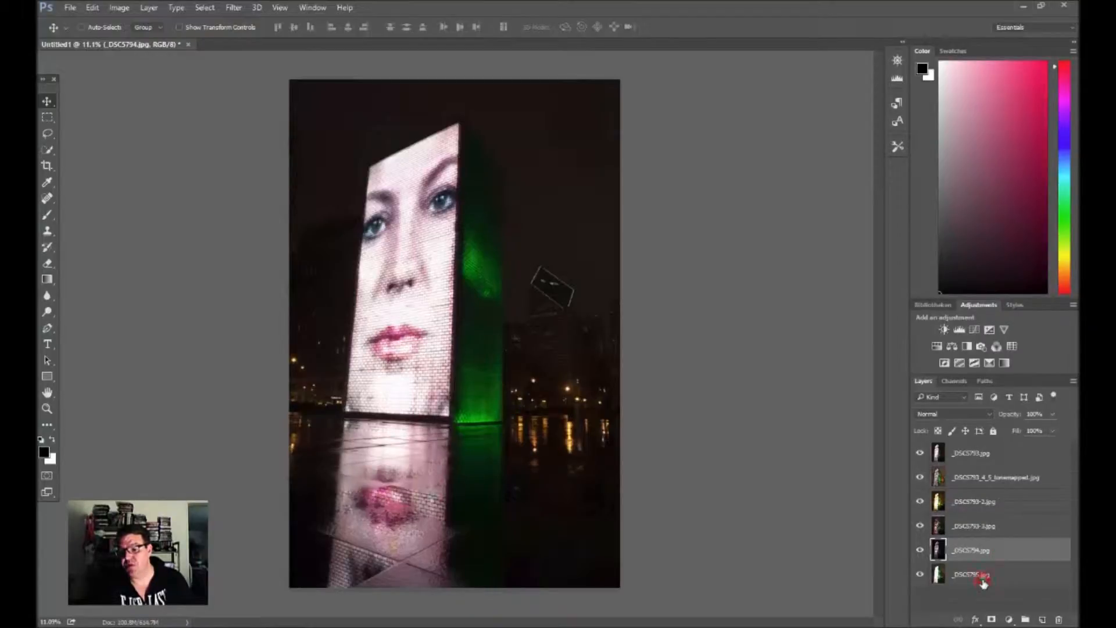
pyautogui.click(983, 579)
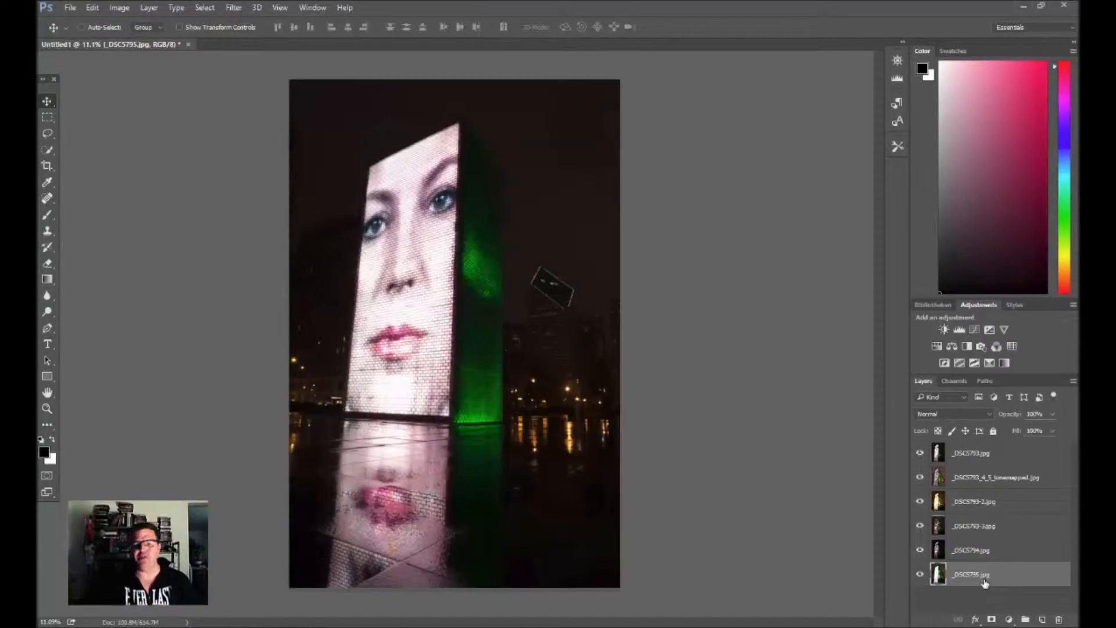
# Reorder the layers with the tonemapped image on top, followed by _DSC5793, _DSC5794, _DSC5795, _DSC5793-2 and _DSC5793-3.
pyautogui.click(1017, 477)
pyautogui.moveTo(981, 465); pyautogui.dragTo(981, 451)
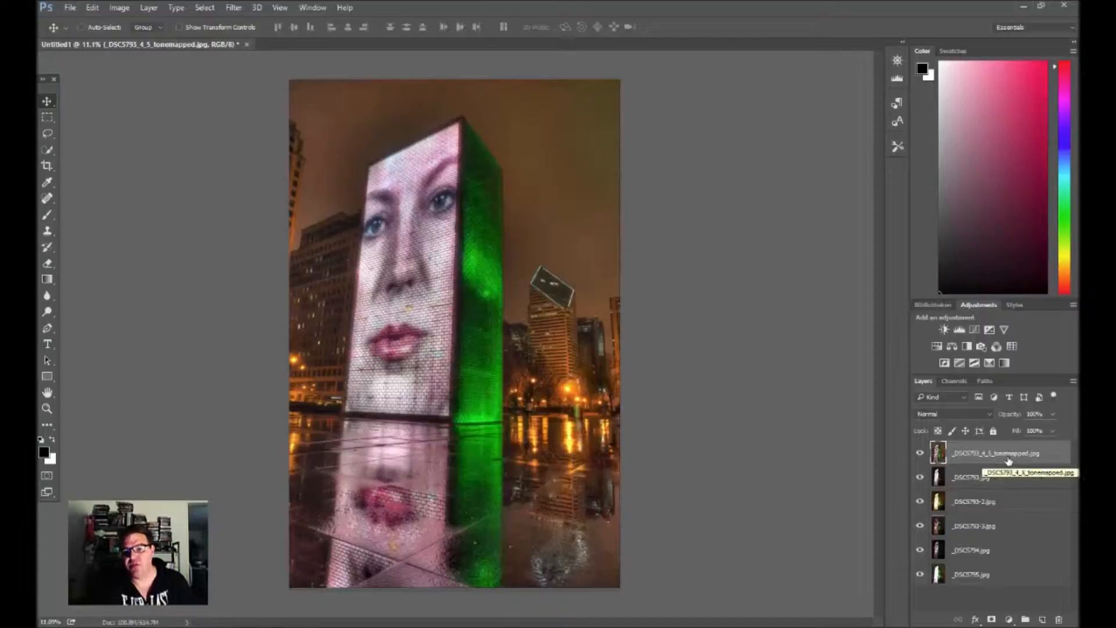
pyautogui.click(969, 482)
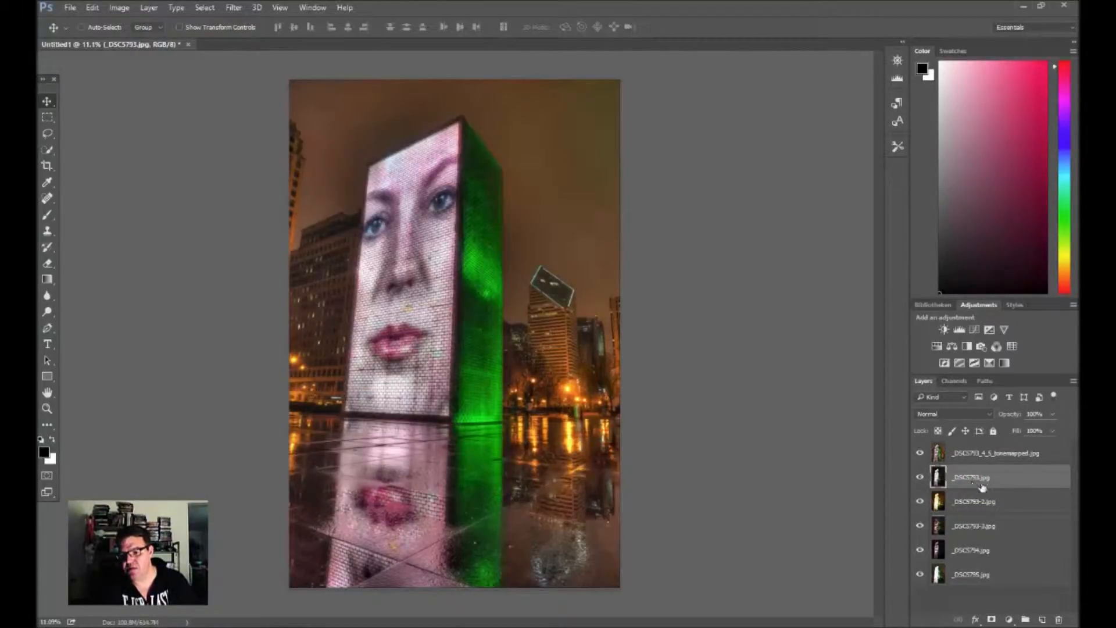
pyautogui.moveTo(984, 551); pyautogui.dragTo(985, 520)
pyautogui.click(995, 551)
pyautogui.click(991, 574)
pyautogui.click(990, 550)
pyautogui.click(990, 572)
pyautogui.click(989, 549)
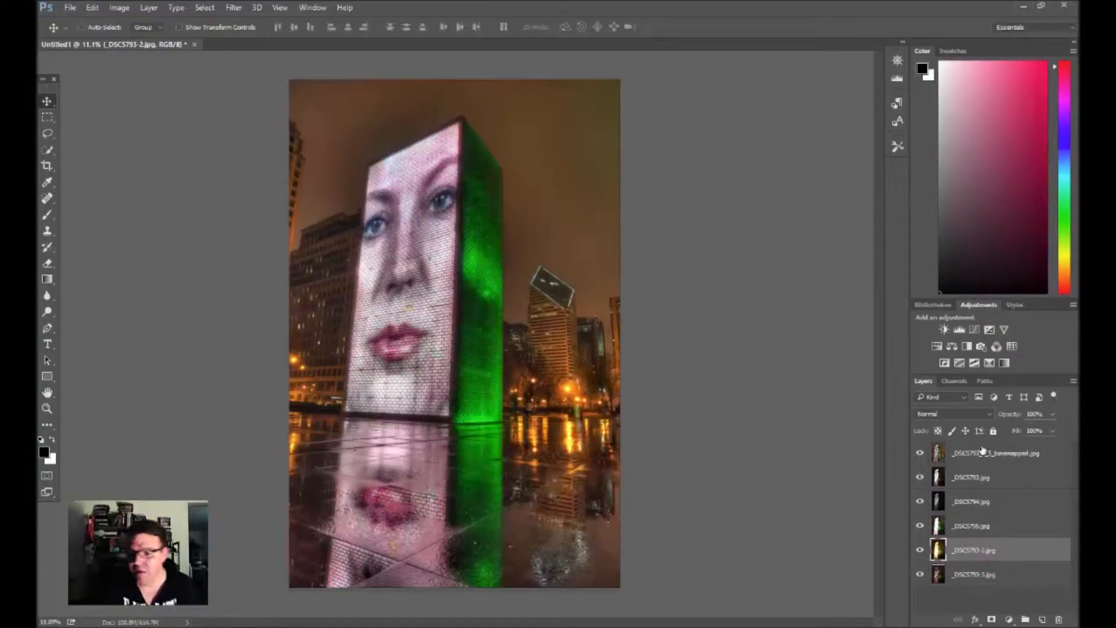
# Toggle the tonemapped layer's visibility repeatedly to compare it with the dark _DSC5793 exposure beneath, leaving it shown.
pyautogui.click(982, 452)
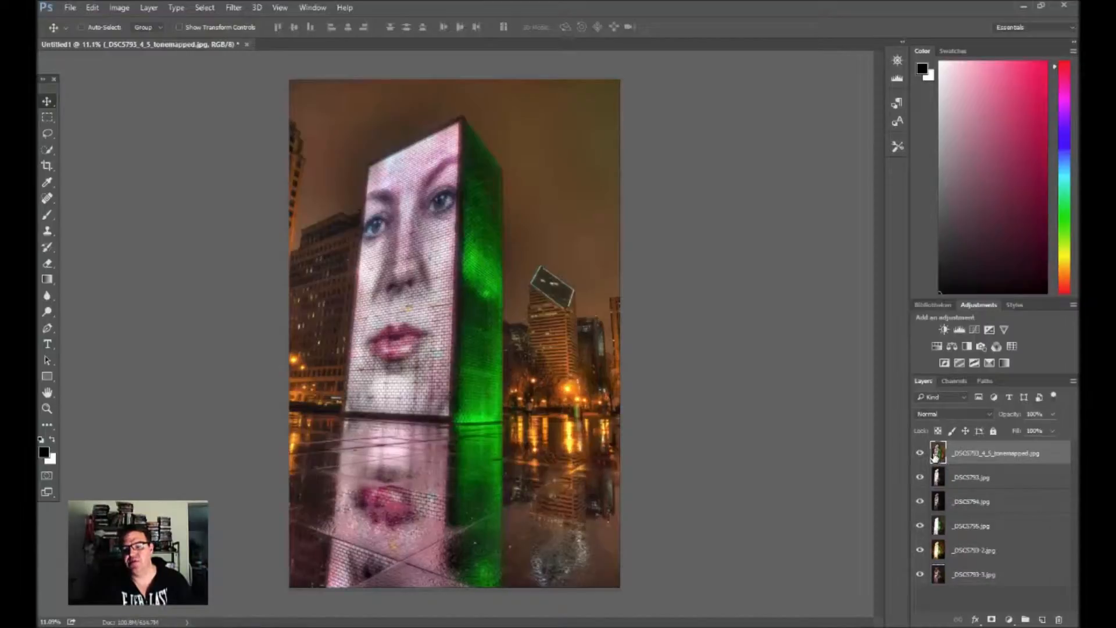
pyautogui.click(920, 454)
pyautogui.click(920, 454)
pyautogui.click(919, 454)
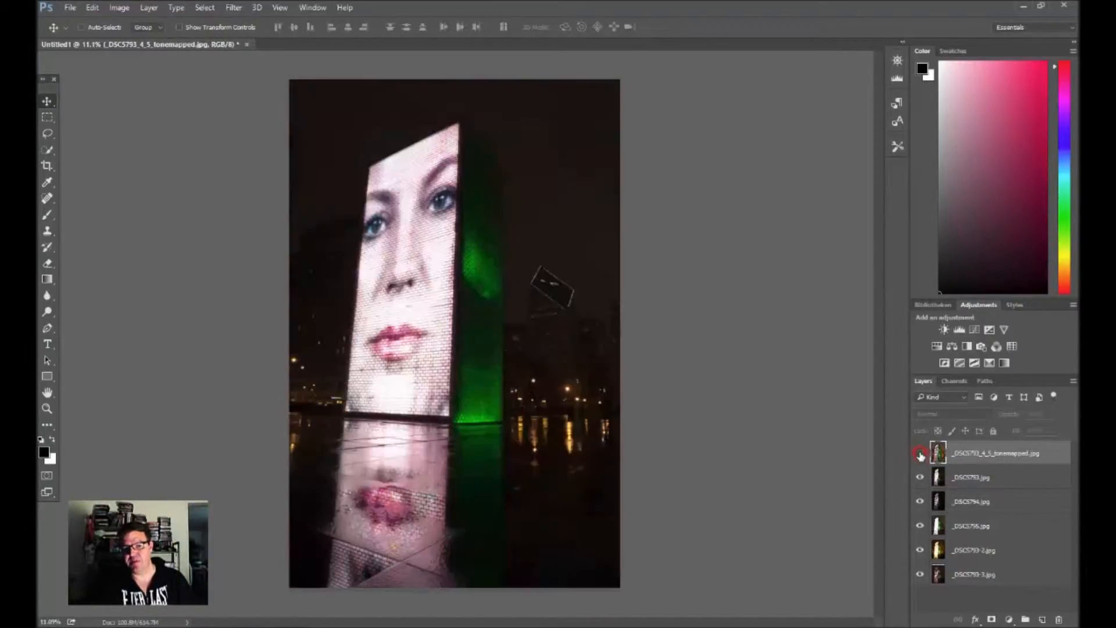
pyautogui.click(920, 455)
pyautogui.click(920, 454)
pyautogui.click(920, 454)
pyautogui.click(919, 455)
pyautogui.click(920, 454)
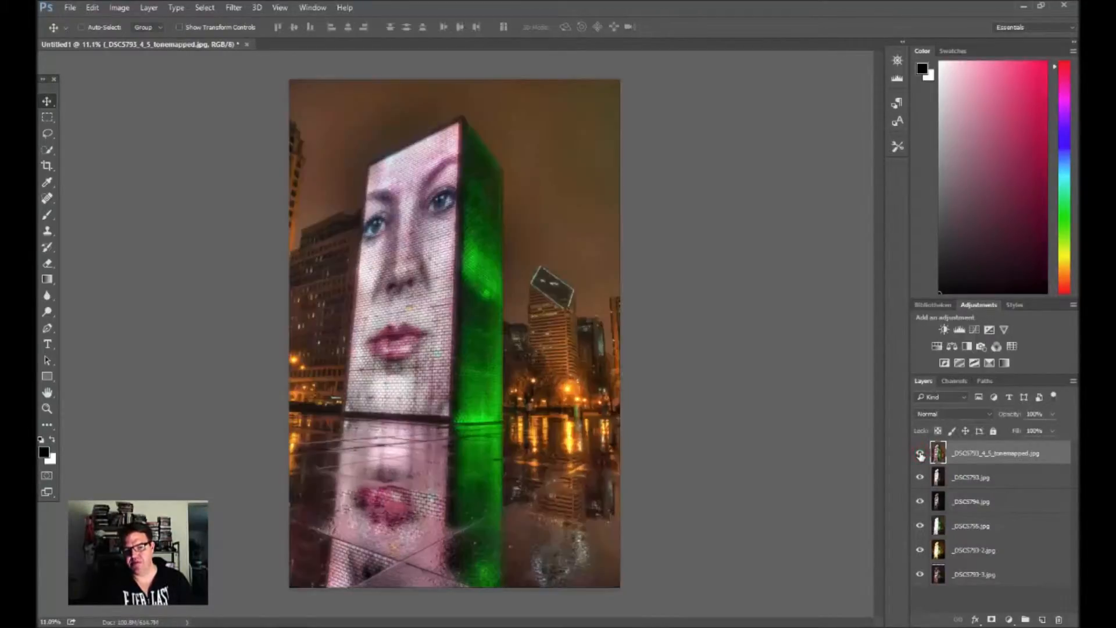
pyautogui.click(920, 455)
pyautogui.click(920, 455)
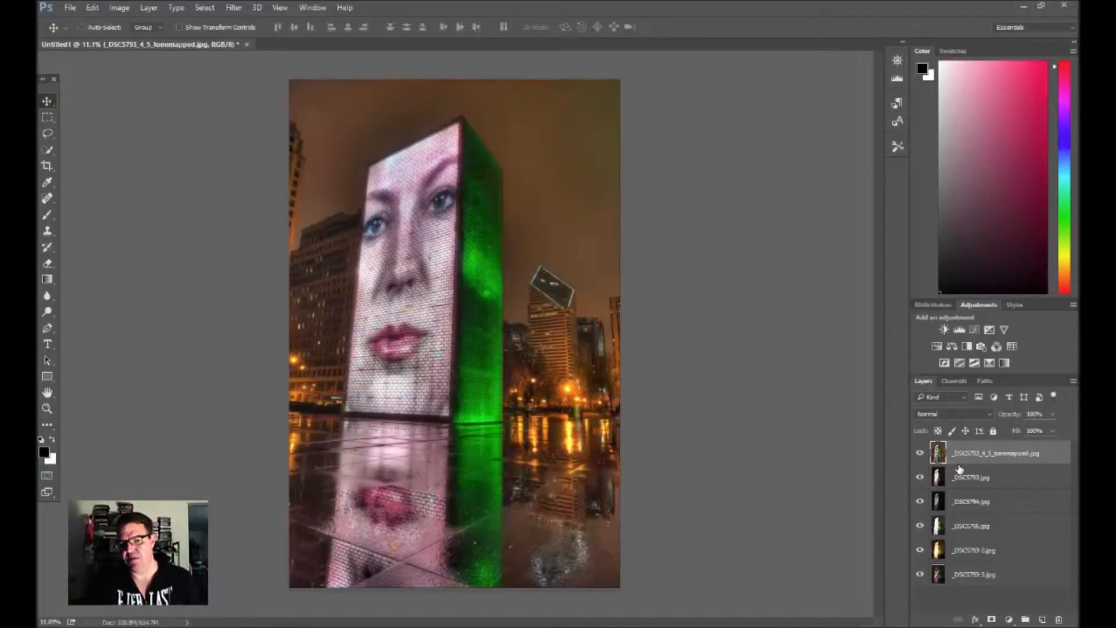
# Add a white layer mask to the tonemapped layer.
pyautogui.click(968, 478)
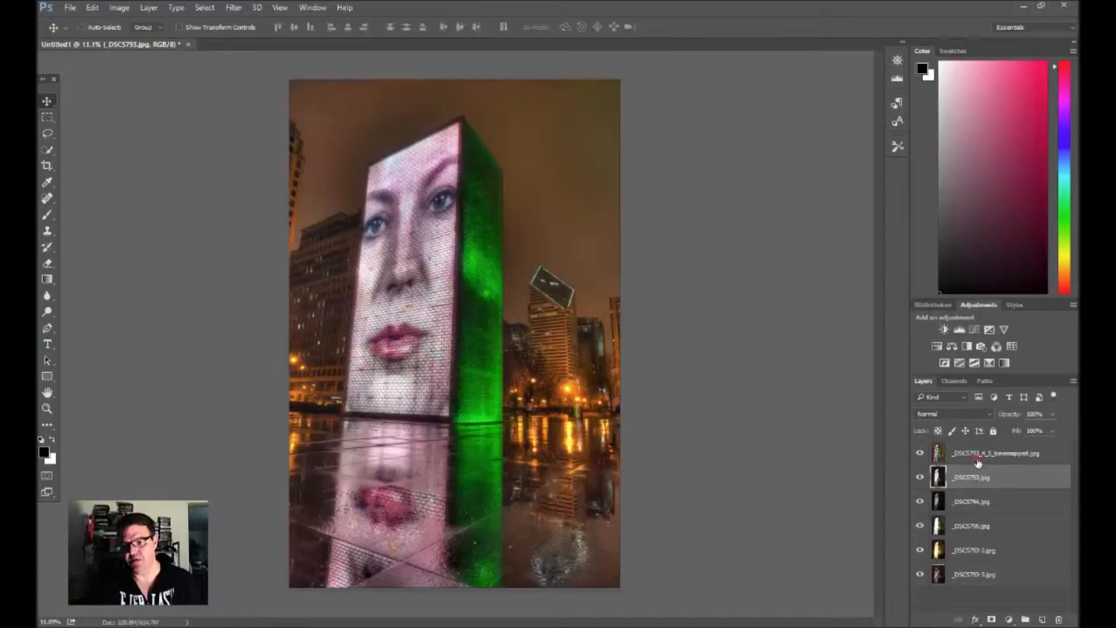
pyautogui.click(978, 459)
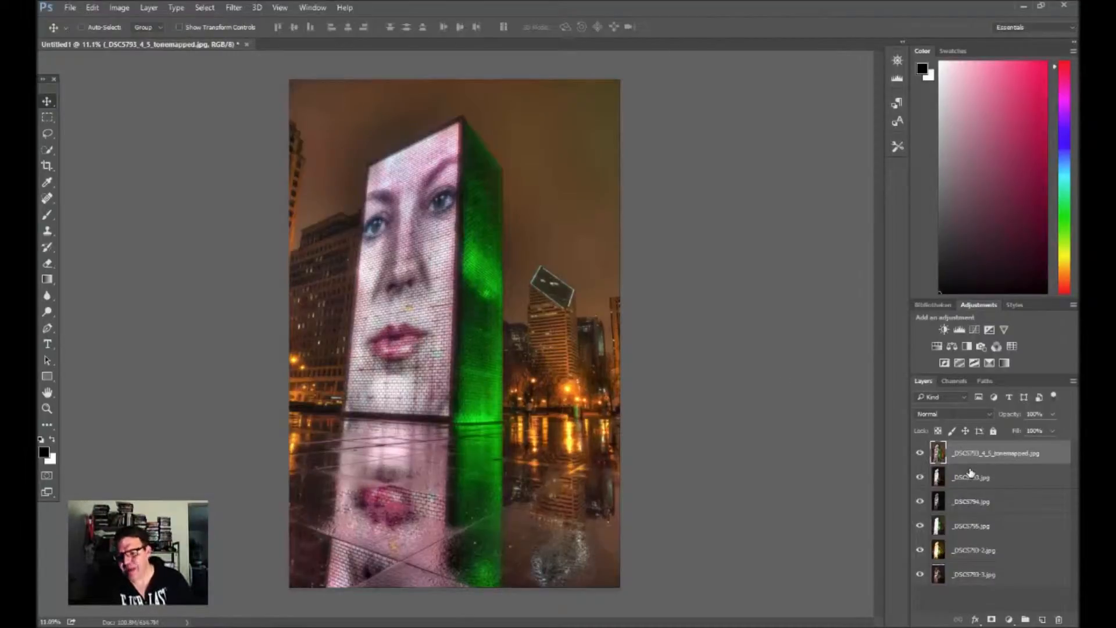
pyautogui.click(991, 620)
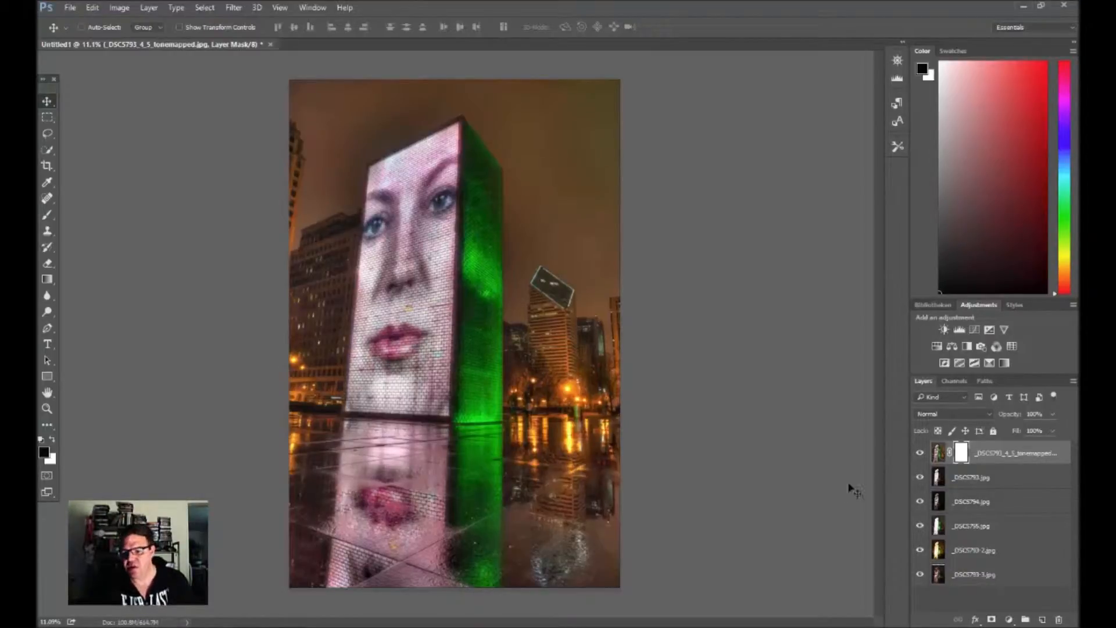
# Try the Soft Light and Lighten blend modes on the tonemapped layer, and return it to Normal.
pyautogui.click(934, 414)
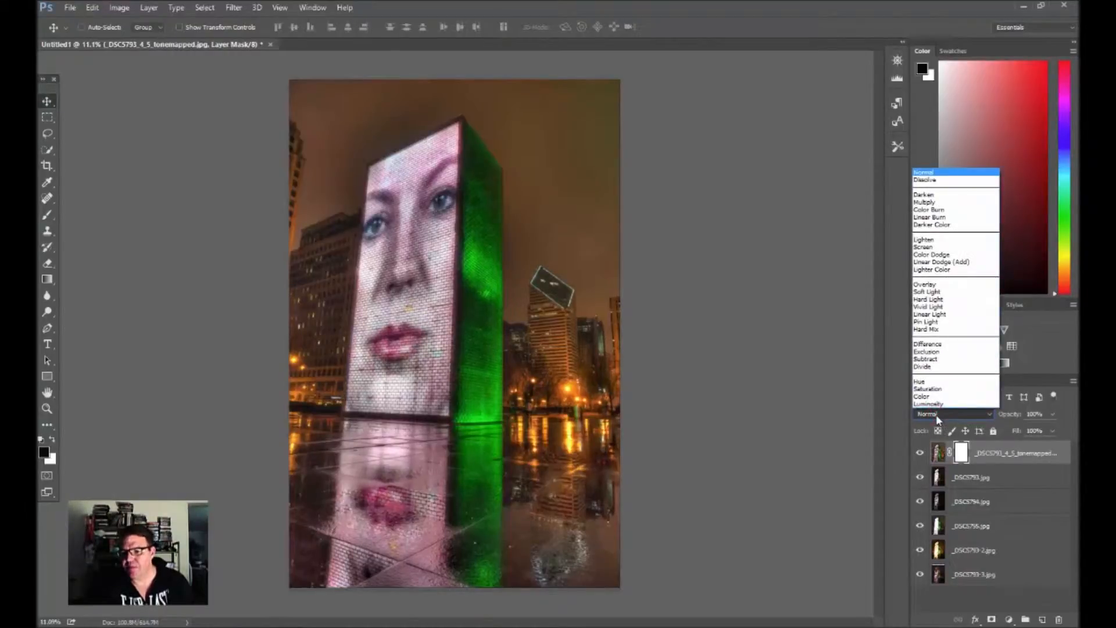
pyautogui.click(936, 414)
pyautogui.click(935, 416)
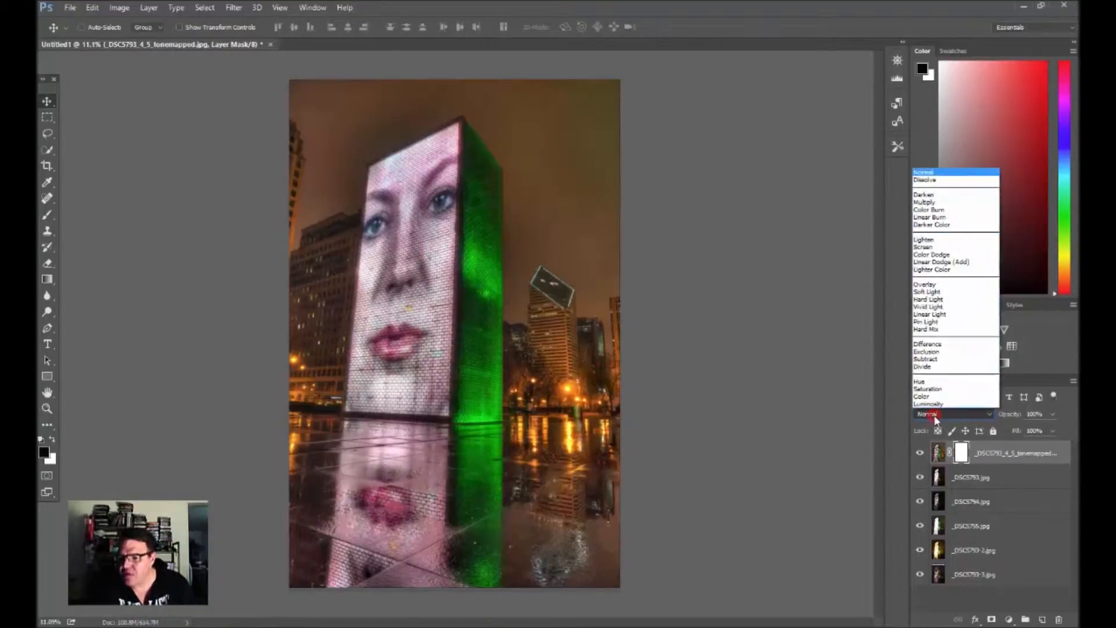
pyautogui.click(935, 416)
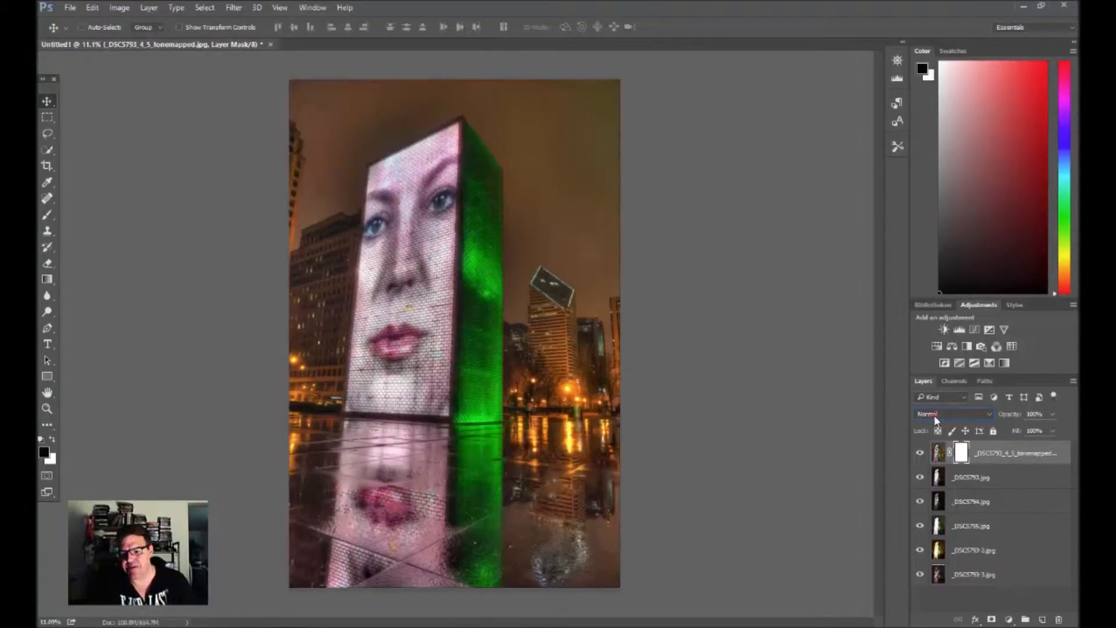
pyautogui.click(935, 416)
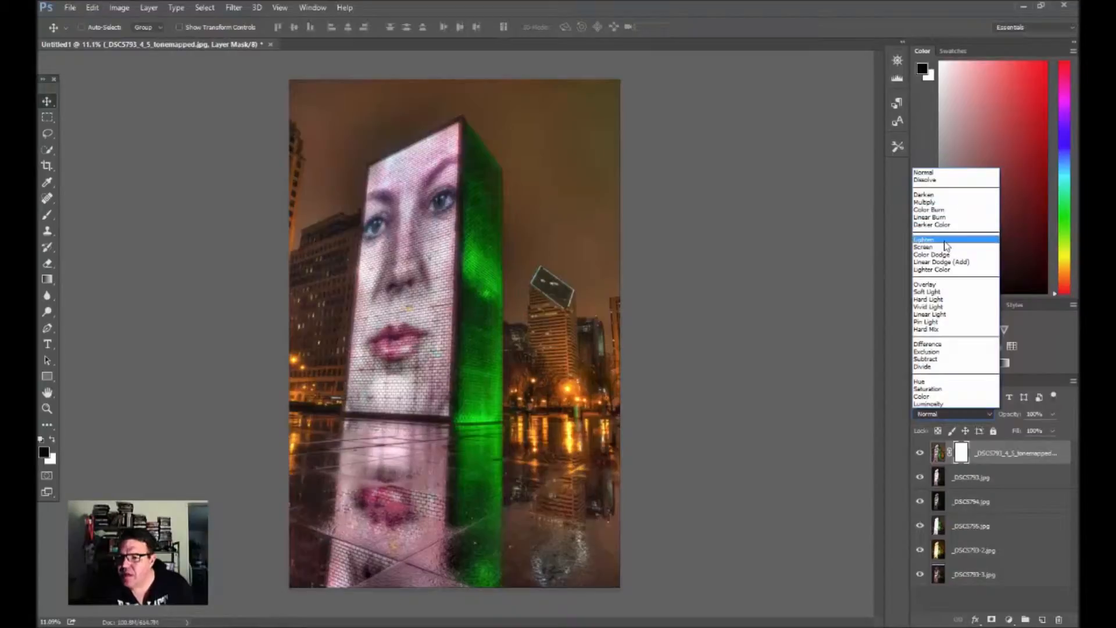
pyautogui.click(945, 292)
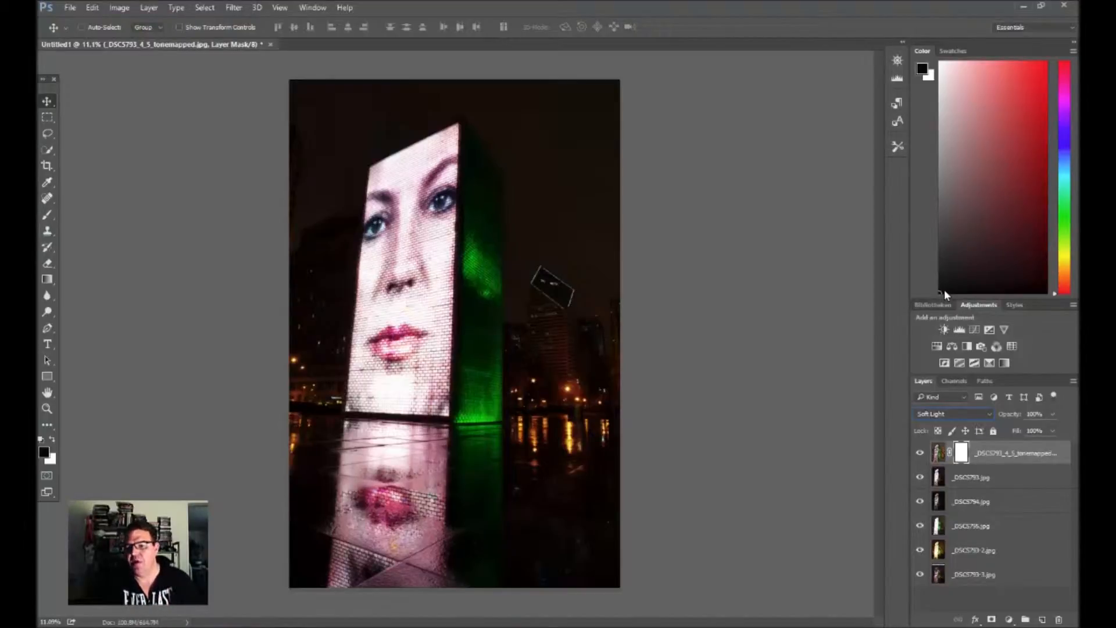
pyautogui.click(939, 413)
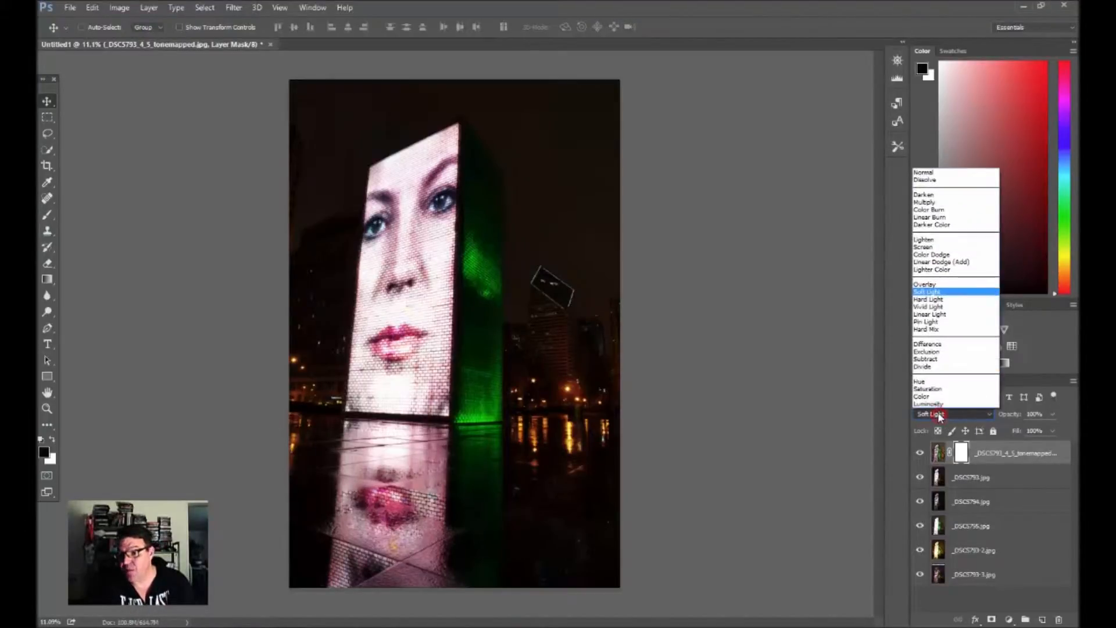
pyautogui.click(926, 237)
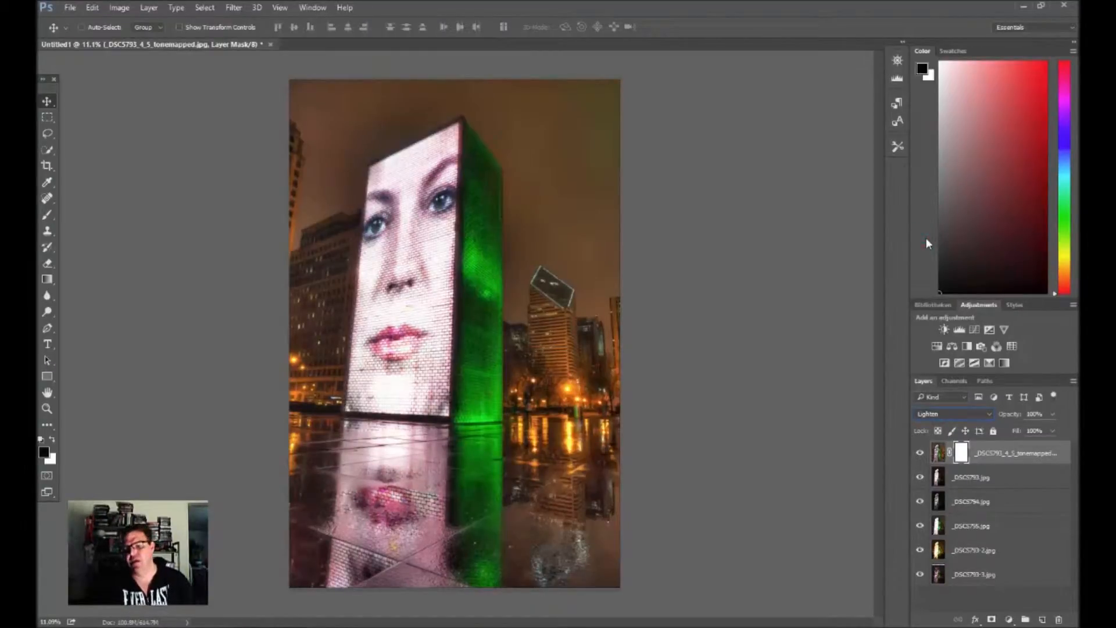
pyautogui.click(953, 414)
pyautogui.click(933, 172)
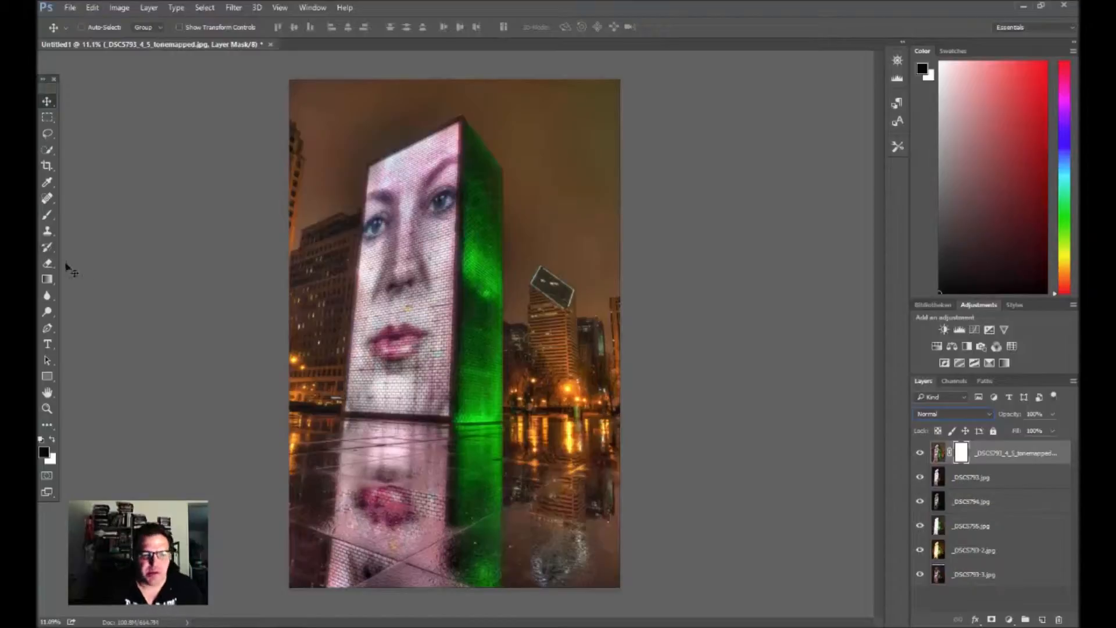
# With the Brush tool at 100% opacity, paint a broad black diagonal band across the tower and sky on the tonemapped layer's mask.
pyautogui.click(47, 215)
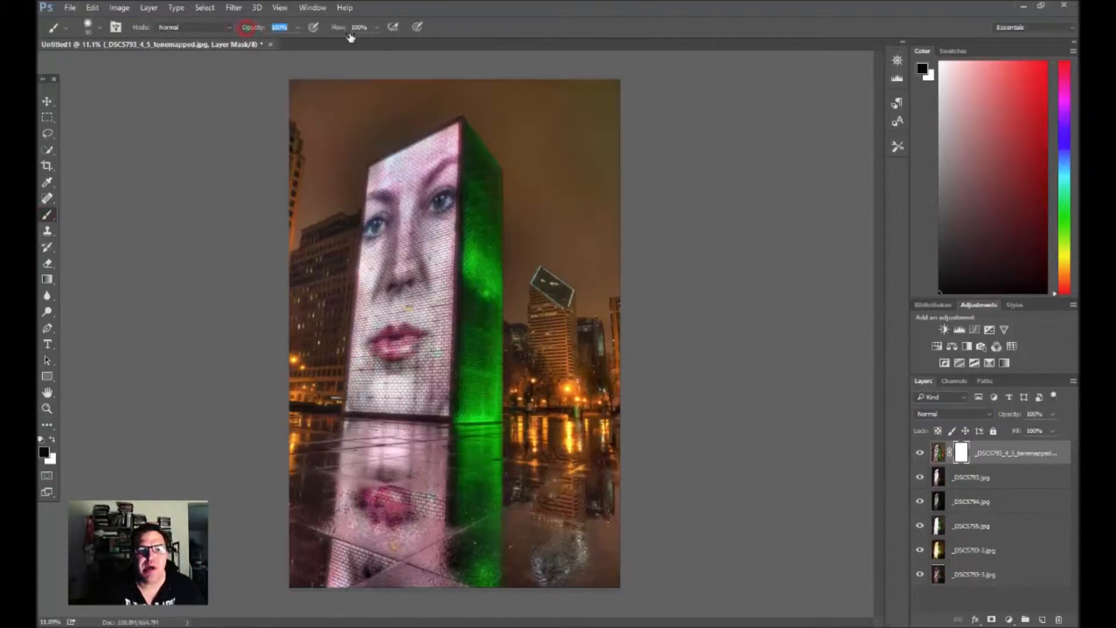
pyautogui.moveTo(440, 187); pyautogui.dragTo(489, 195)
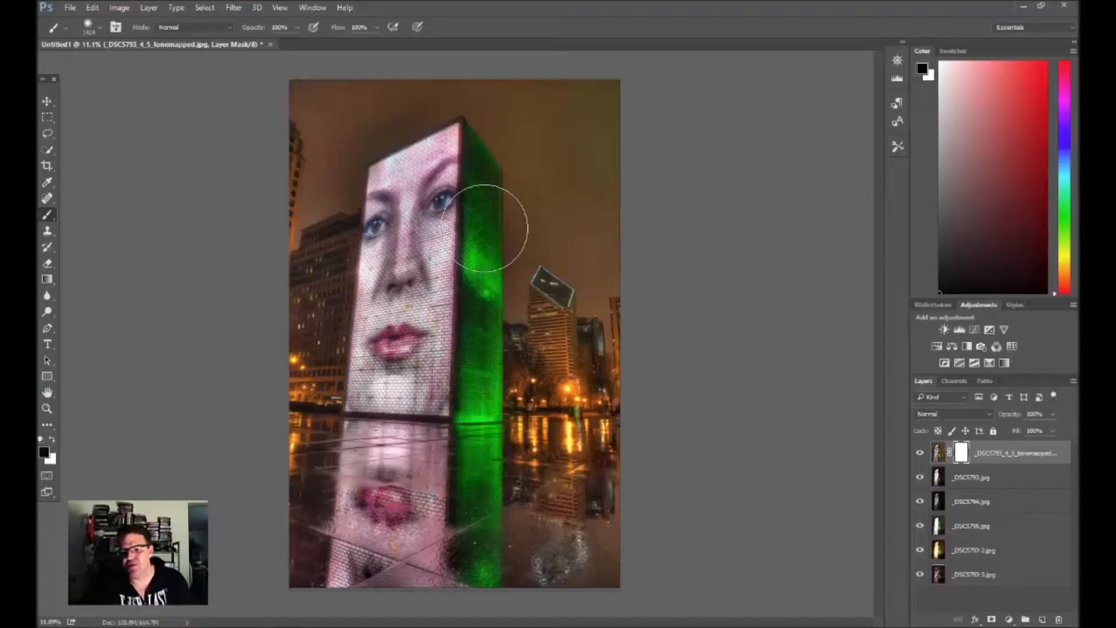
pyautogui.moveTo(264, 376)
pyautogui.mouseDown()
pyautogui.moveTo(517, 237)
pyautogui.moveTo(664, 172)
pyautogui.moveTo(809, 316)
pyautogui.mouseUp()
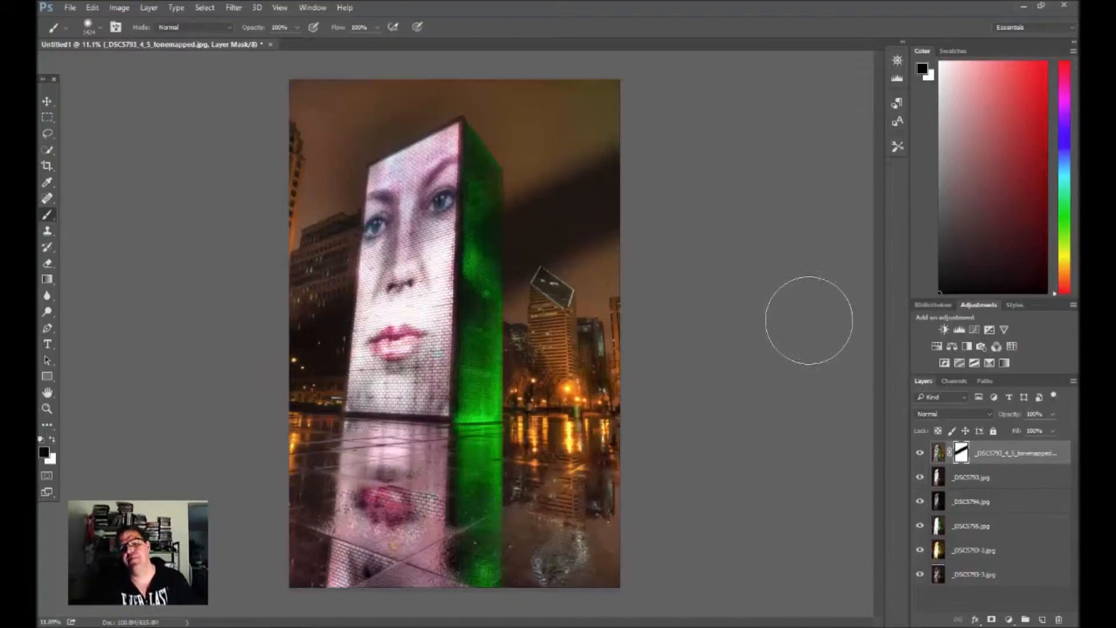
# Compare the masked result with the tonemapped layer hidden and shown, and fill the mask with white to clear the painted band.
pyautogui.click(919, 454)
pyautogui.click(919, 454)
pyautogui.click(919, 454)
pyautogui.click(919, 454)
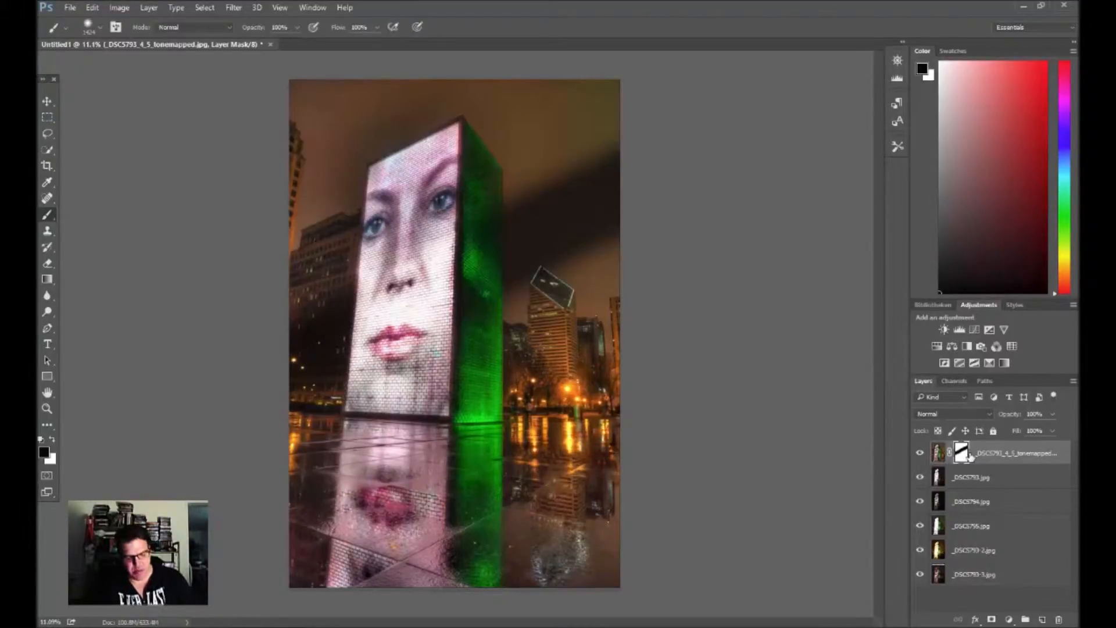
pyautogui.hotkey('ctrl', 'BackSpace')
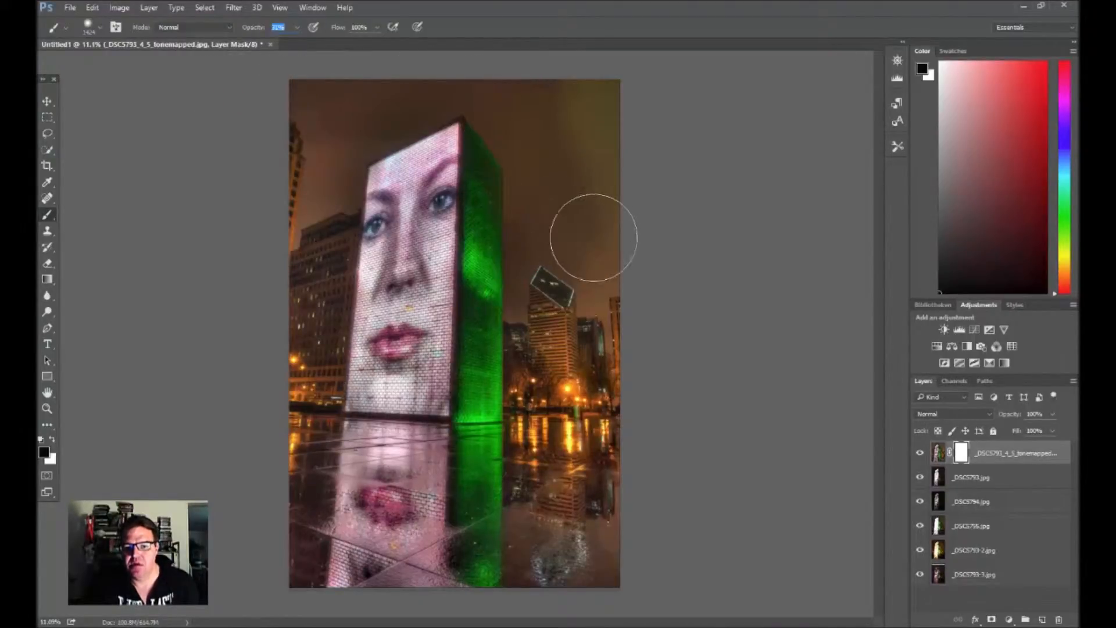
# Darken the sky around the tower by painting black on the tonemapped layer's mask with a large brush at 31% opacity.
pyautogui.moveTo(625, 145); pyautogui.dragTo(618, 274)
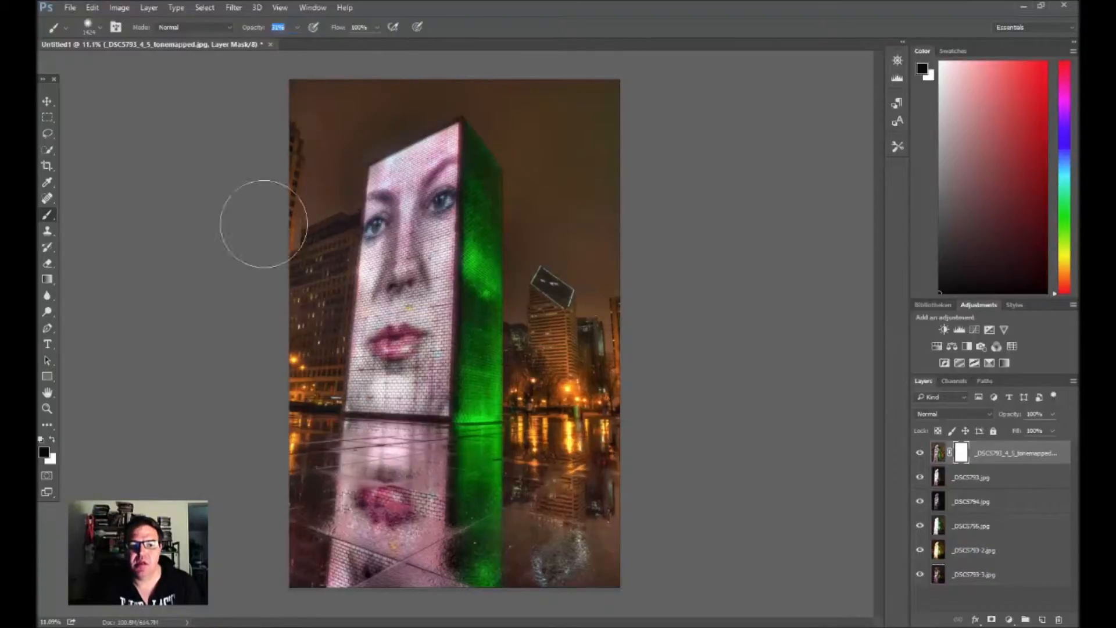
pyautogui.moveTo(247, 239)
pyautogui.mouseDown()
pyautogui.moveTo(297, 177)
pyautogui.moveTo(281, 218)
pyautogui.moveTo(297, 91)
pyautogui.moveTo(321, 113)
pyautogui.moveTo(519, 96)
pyautogui.moveTo(554, 158)
pyautogui.moveTo(543, 195)
pyautogui.moveTo(533, 158)
pyautogui.moveTo(537, 175)
pyautogui.moveTo(594, 138)
pyautogui.mouseUp()
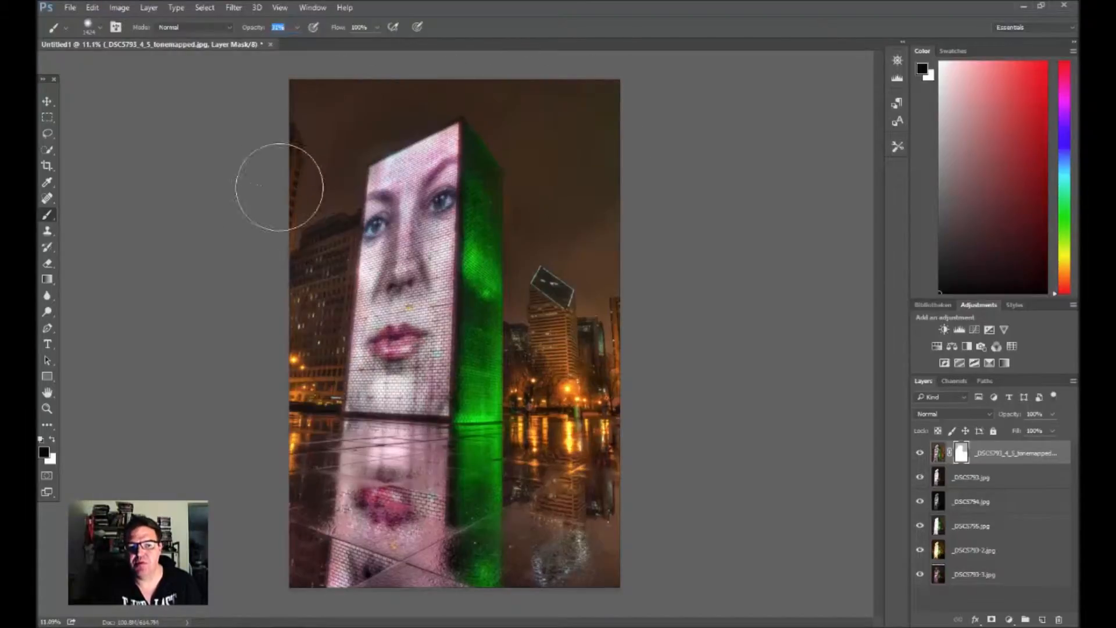
pyautogui.moveTo(595, 224); pyautogui.dragTo(617, 275)
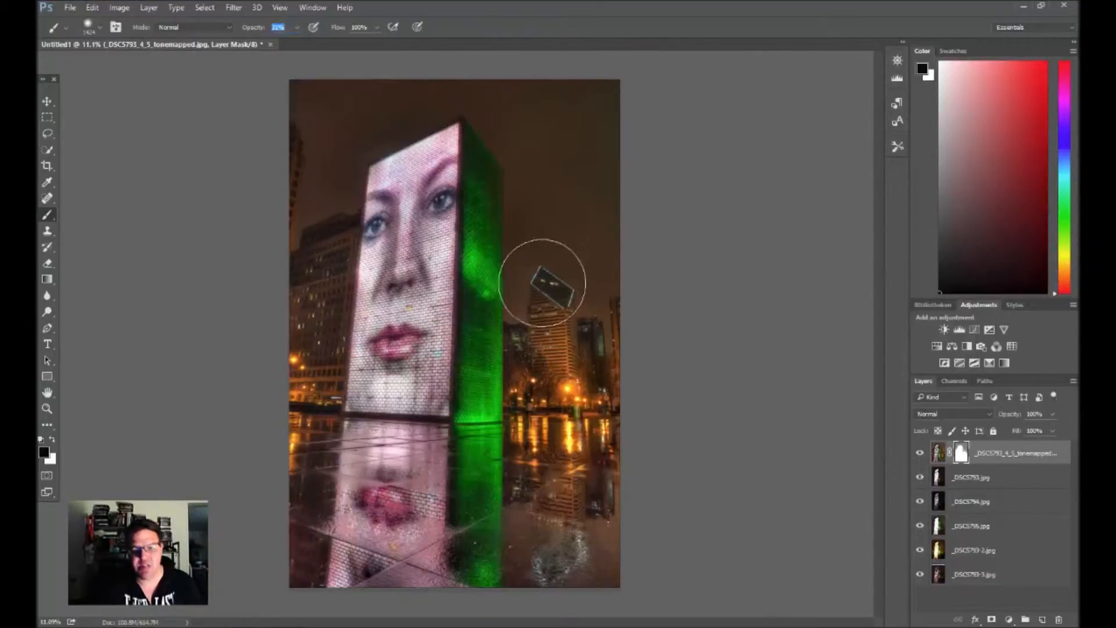
pyautogui.moveTo(571, 213); pyautogui.dragTo(538, 207)
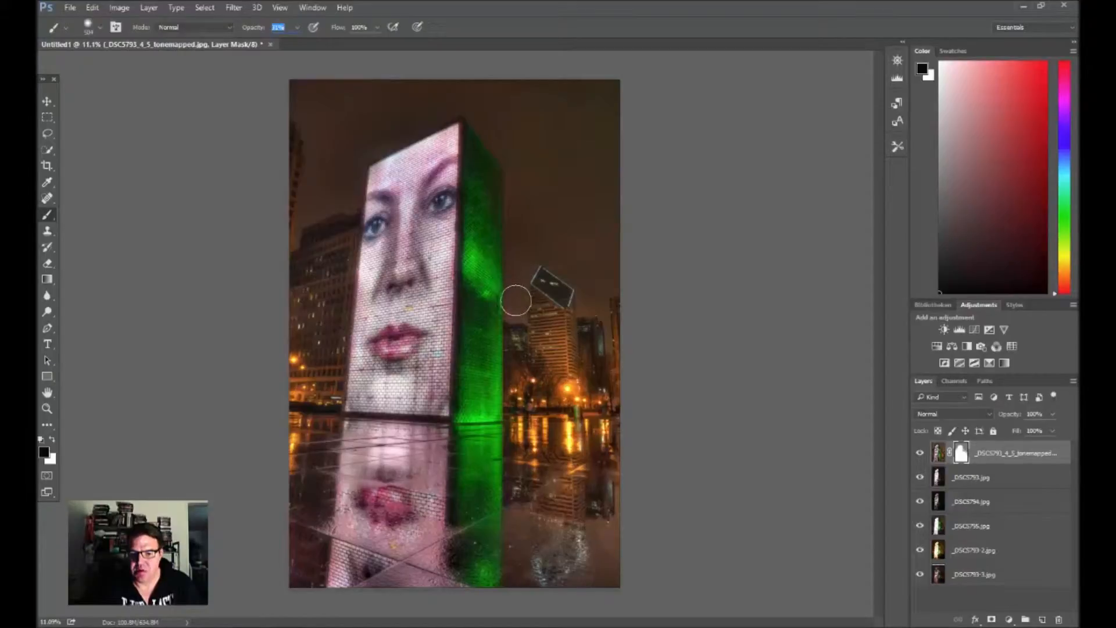
# Darken the sky beside the tower's green side and above the distant buildings, painting black on the mask at low brush opacities down to 15%.
pyautogui.moveTo(514, 303); pyautogui.dragTo(507, 305)
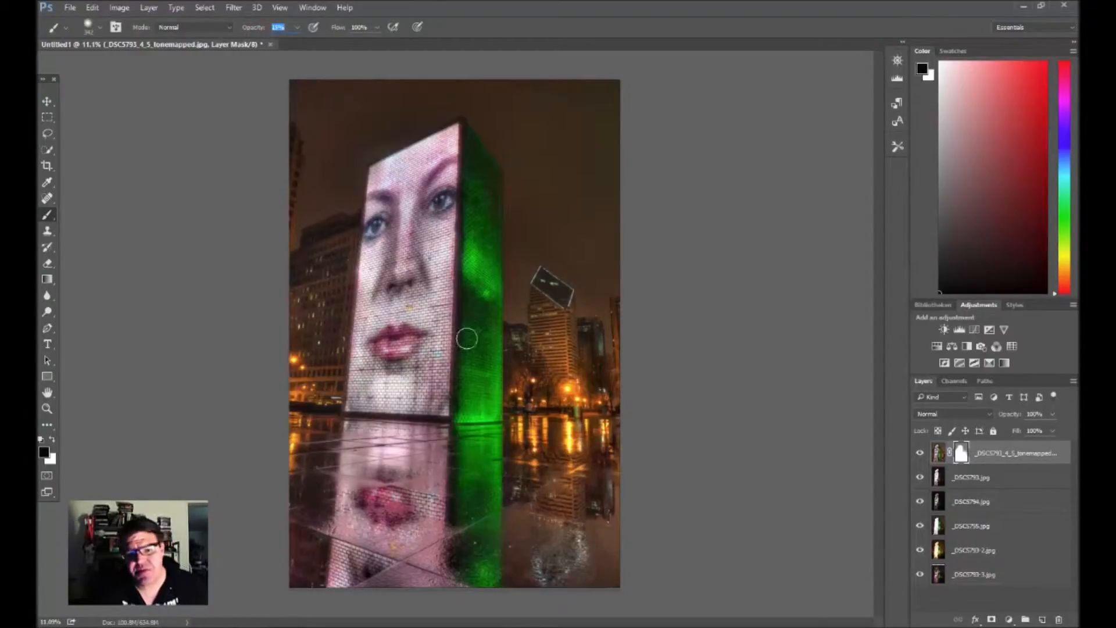
pyautogui.moveTo(511, 305); pyautogui.dragTo(512, 320)
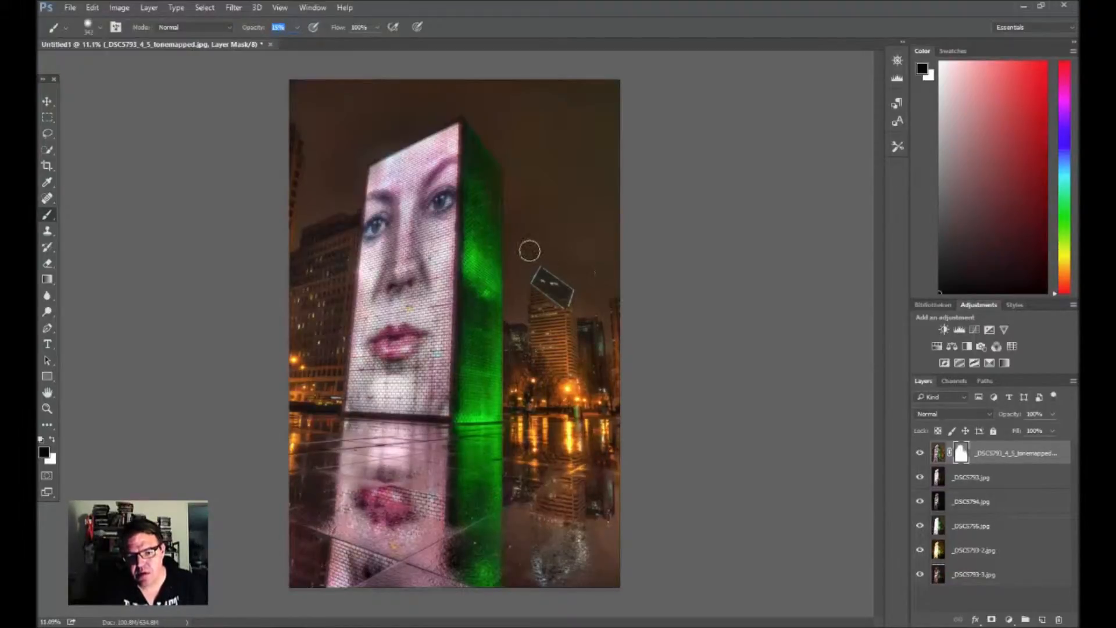
pyautogui.moveTo(621, 280)
pyautogui.mouseDown()
pyautogui.moveTo(603, 259)
pyautogui.moveTo(518, 229)
pyautogui.moveTo(633, 265)
pyautogui.moveTo(597, 256)
pyautogui.mouseUp()
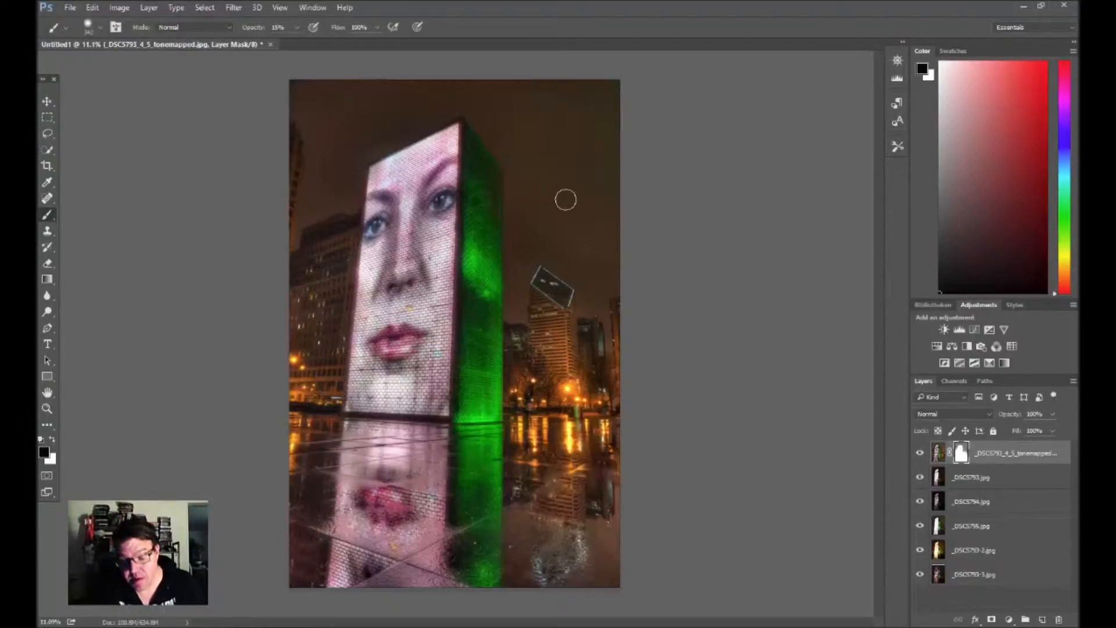
pyautogui.moveTo(551, 172); pyautogui.dragTo(583, 177)
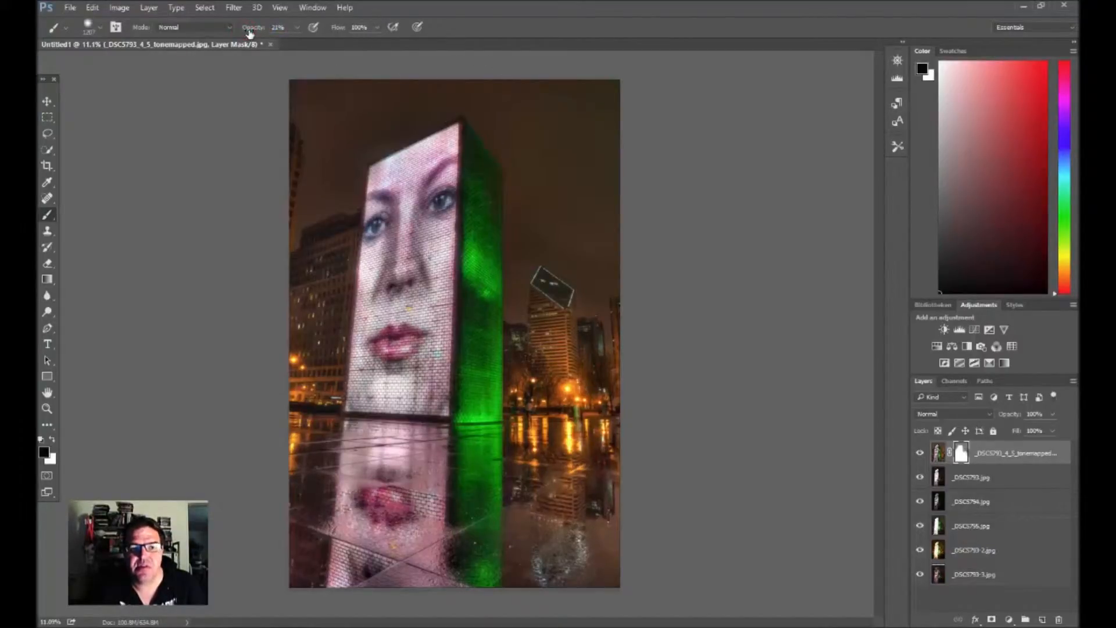
pyautogui.click(537, 213)
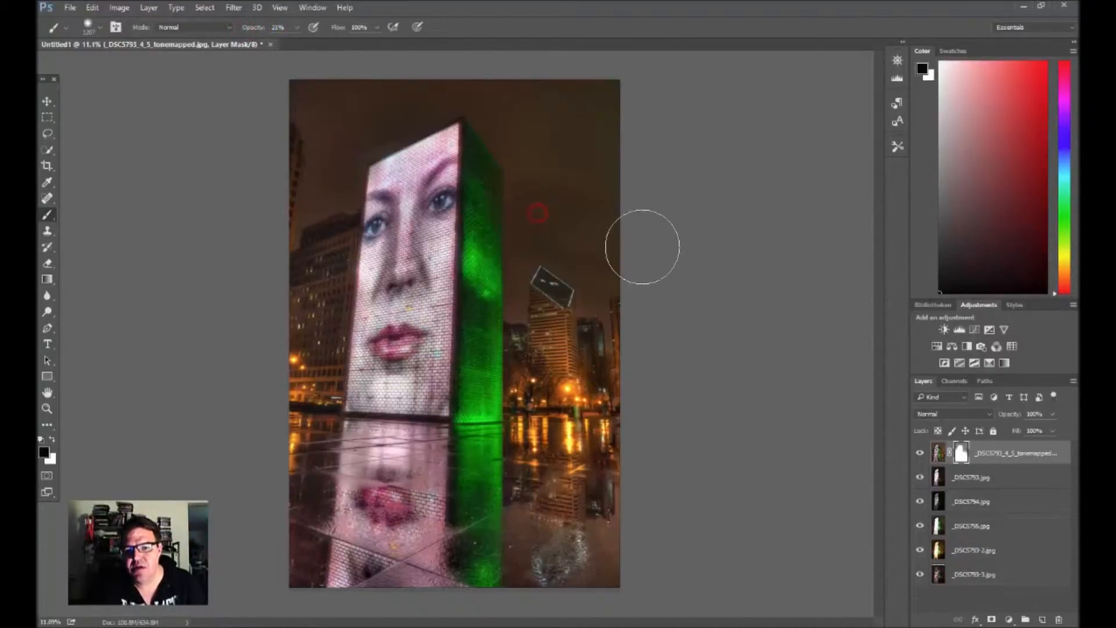
pyautogui.click(561, 225)
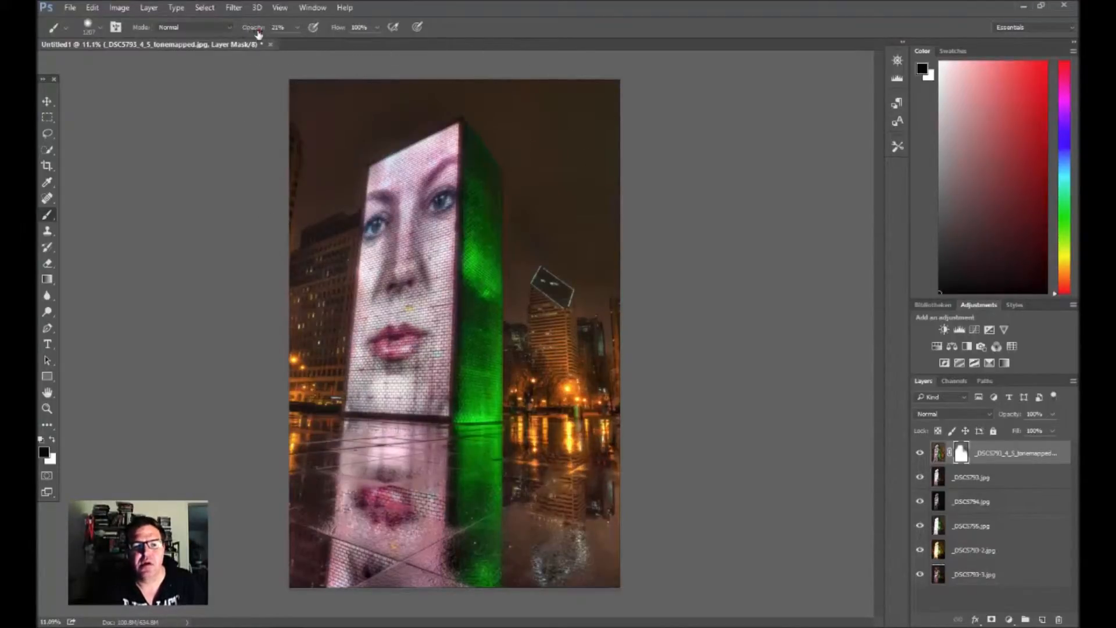
# Set the brush opacity to 11% and softly darken the sky beside the green side and across the image's upper edge on the mask.
pyautogui.moveTo(253, 33); pyautogui.dragTo(256, 33)
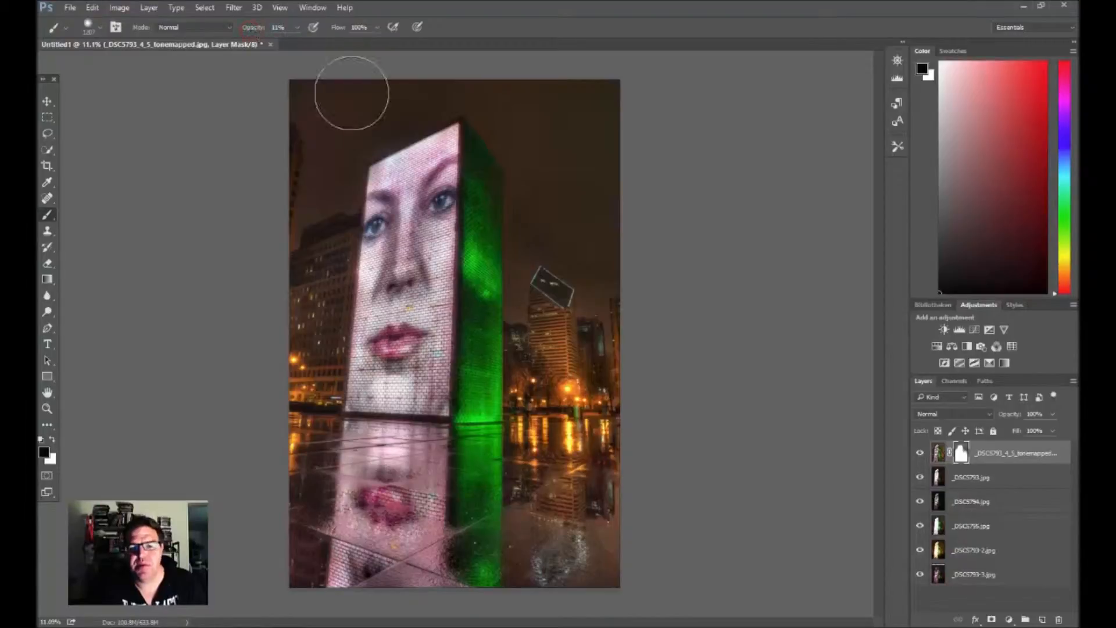
pyautogui.moveTo(543, 234)
pyautogui.mouseDown()
pyautogui.moveTo(654, 256)
pyautogui.moveTo(602, 230)
pyautogui.mouseUp()
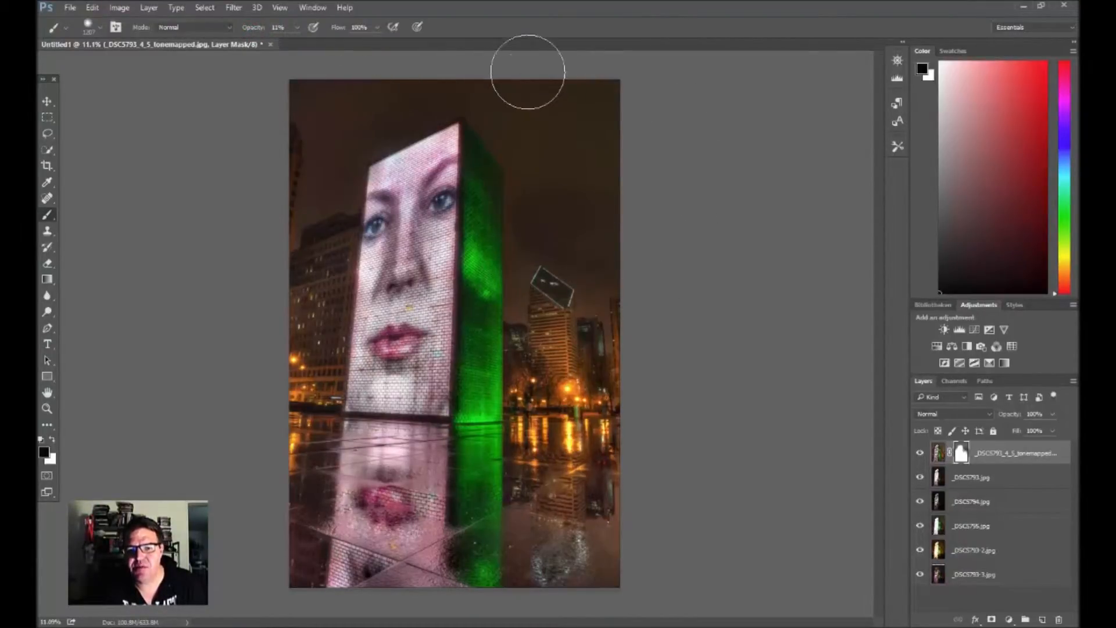
pyautogui.keyDown('alt'); pyautogui.rightClick(555, 239); pyautogui.keyUp('alt')
pyautogui.moveTo(546, 239)
pyautogui.mouseDown()
pyautogui.moveTo(514, 299)
pyautogui.moveTo(530, 221)
pyautogui.moveTo(514, 307)
pyautogui.moveTo(553, 250)
pyautogui.moveTo(598, 291)
pyautogui.moveTo(533, 190)
pyautogui.moveTo(530, 219)
pyautogui.moveTo(518, 179)
pyautogui.moveTo(520, 237)
pyautogui.moveTo(539, 156)
pyautogui.mouseUp()
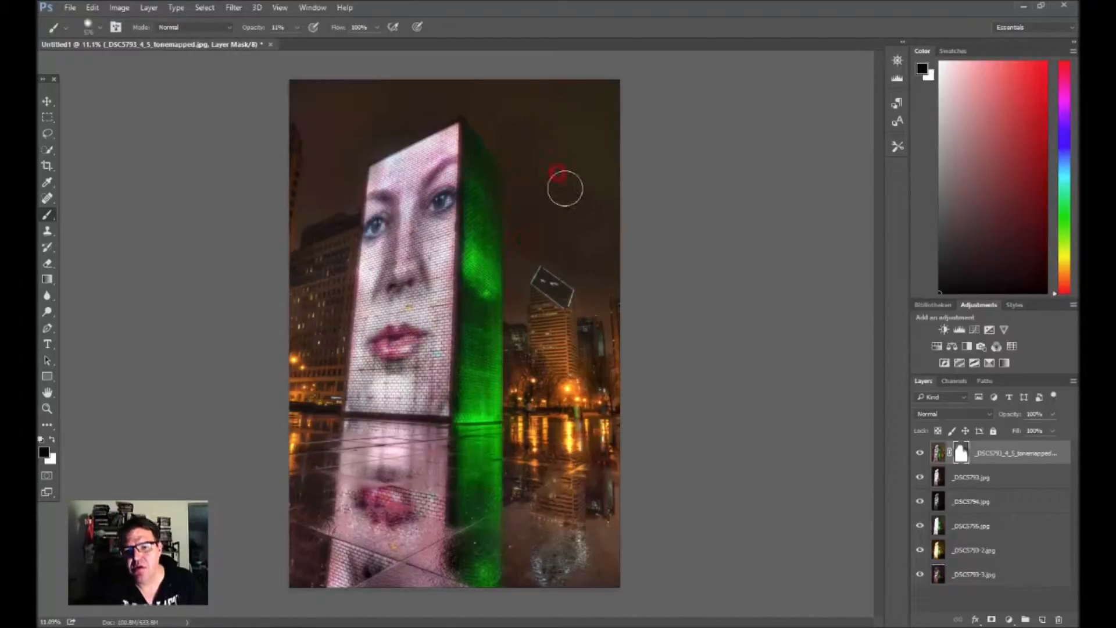
pyautogui.moveTo(379, 98); pyautogui.dragTo(401, 97)
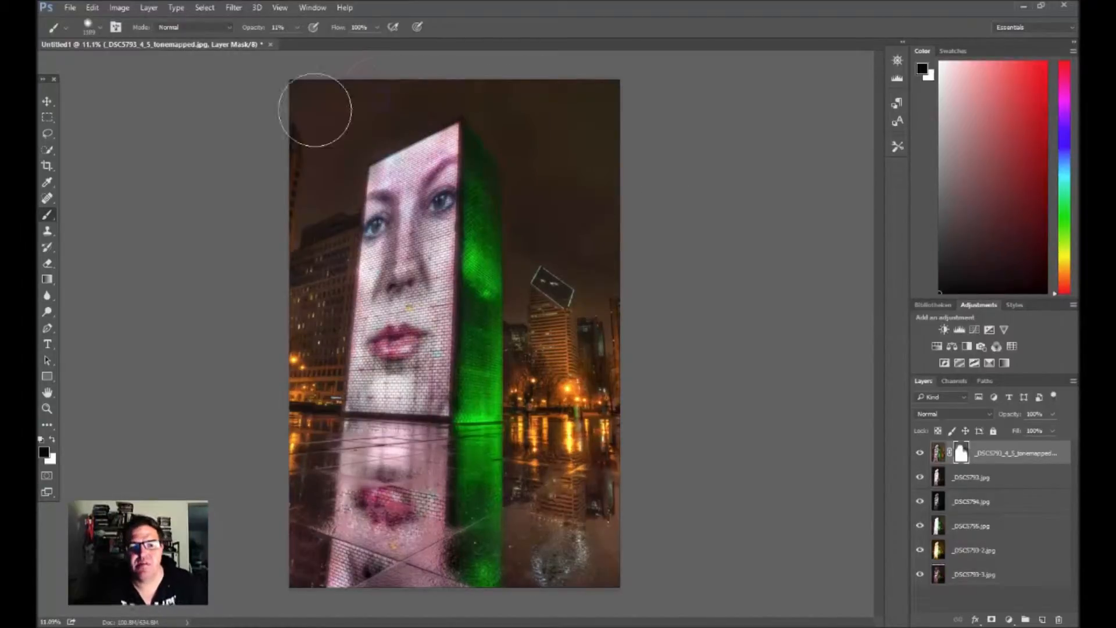
pyautogui.click(519, 92)
pyautogui.click(587, 119)
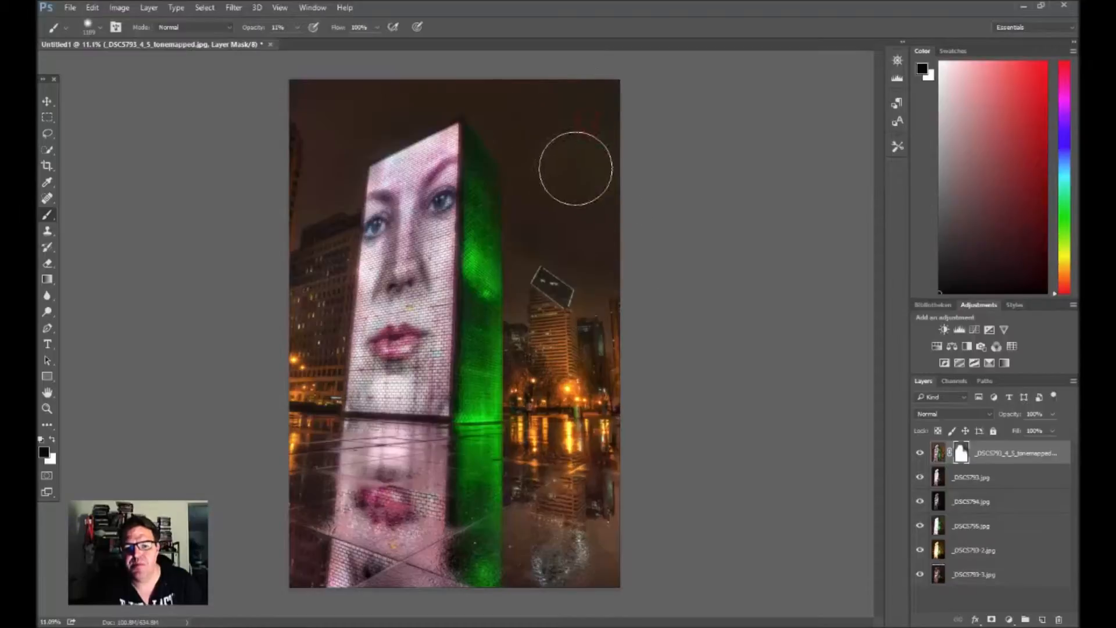
# Blend the distant buildings beside the green side and the upper sky on the face side with faint black strokes on the mask.
pyautogui.moveTo(564, 223); pyautogui.dragTo(540, 237)
pyautogui.moveTo(516, 317)
pyautogui.mouseDown()
pyautogui.moveTo(517, 270)
pyautogui.moveTo(516, 326)
pyautogui.moveTo(531, 247)
pyautogui.moveTo(595, 321)
pyautogui.moveTo(592, 305)
pyautogui.moveTo(607, 343)
pyautogui.moveTo(628, 269)
pyautogui.moveTo(610, 292)
pyautogui.moveTo(641, 264)
pyautogui.moveTo(622, 314)
pyautogui.moveTo(639, 423)
pyautogui.moveTo(628, 332)
pyautogui.moveTo(629, 385)
pyautogui.mouseUp()
pyautogui.click(594, 323)
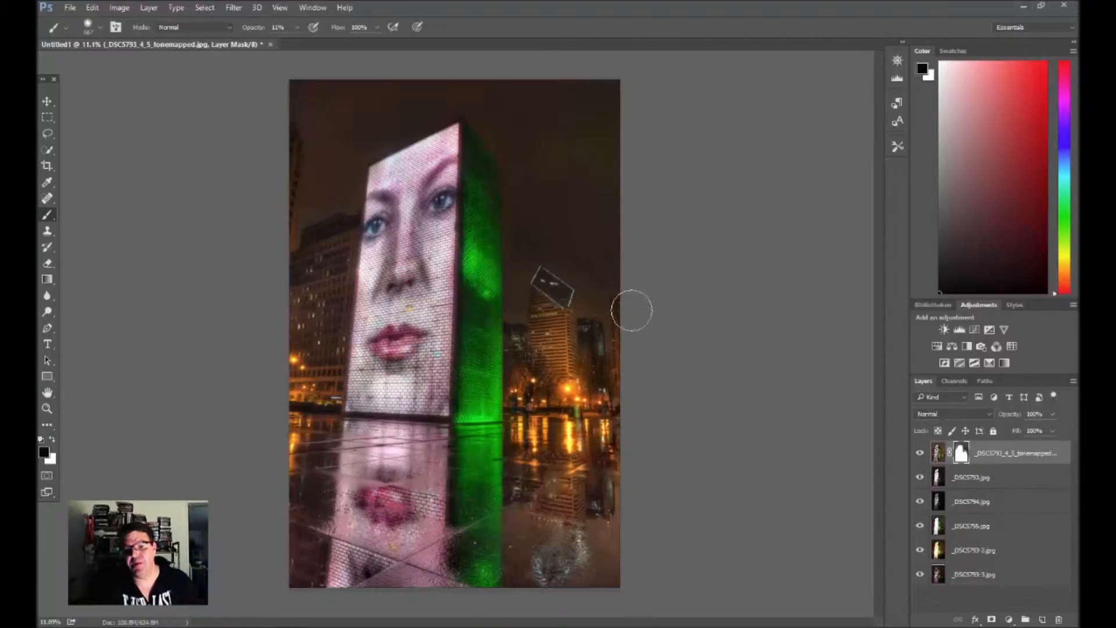
pyautogui.moveTo(482, 113)
pyautogui.mouseDown()
pyautogui.moveTo(525, 145)
pyautogui.moveTo(525, 220)
pyautogui.moveTo(644, 103)
pyautogui.moveTo(557, 85)
pyautogui.moveTo(208, 76)
pyautogui.mouseUp()
pyautogui.moveTo(330, 99); pyautogui.dragTo(231, 195)
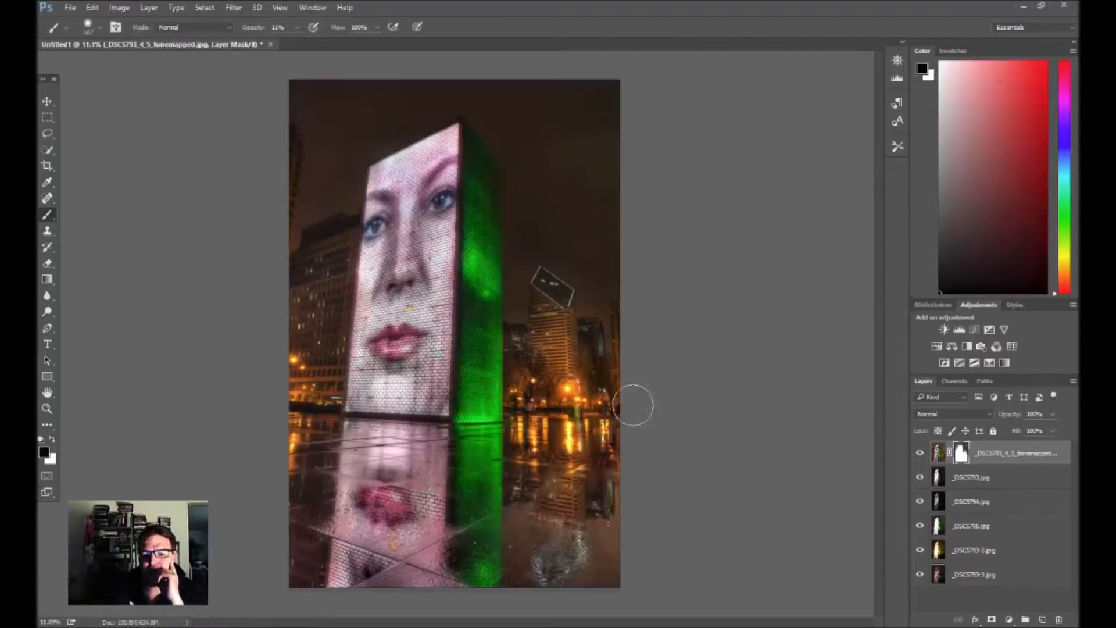
# Merge the masked tonemapped layer with _DSC5793.jpg and compare the result with the _DSC5794.jpg exposure underneath.
pyautogui.click(1021, 479)
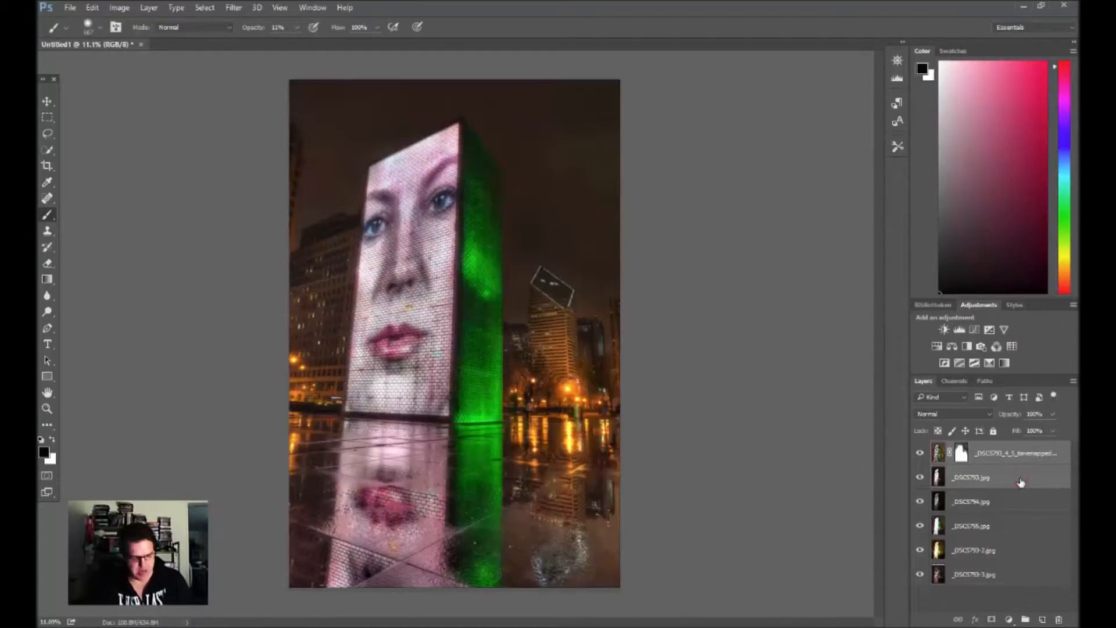
pyautogui.hotkey('ctrl', 'e')
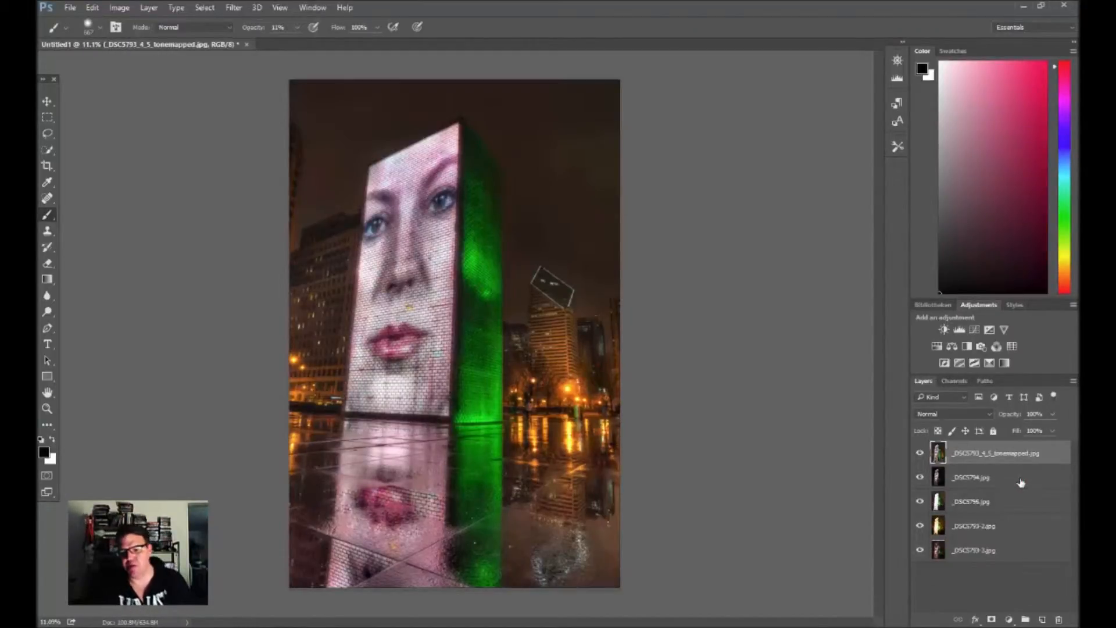
pyautogui.click(920, 455)
pyautogui.click(920, 455)
pyautogui.click(920, 455)
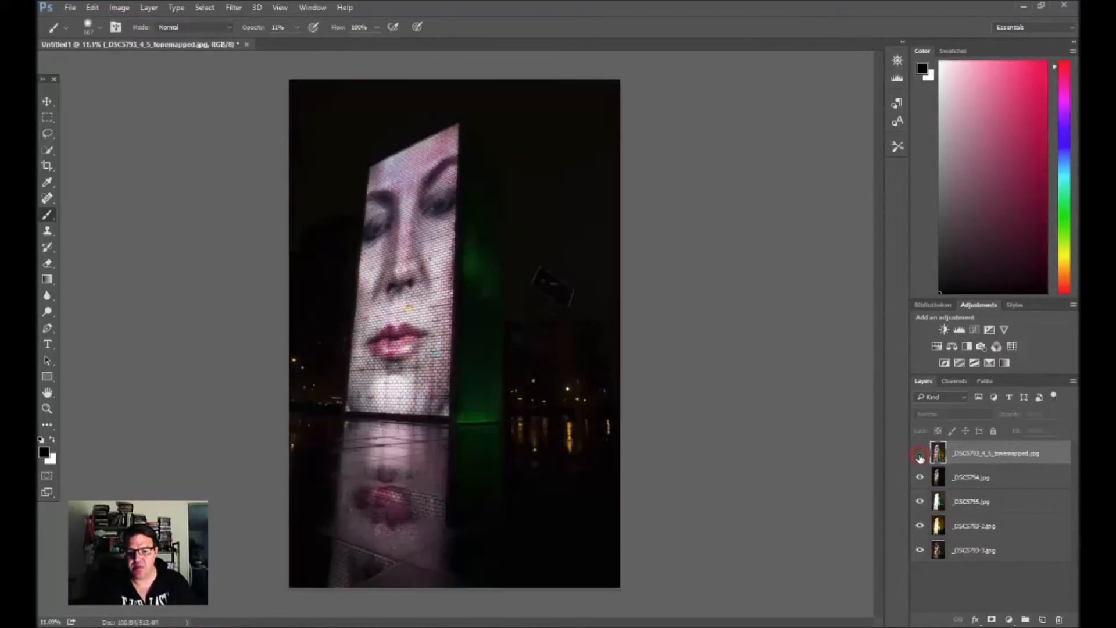
pyautogui.click(920, 454)
pyautogui.click(920, 454)
pyautogui.click(919, 454)
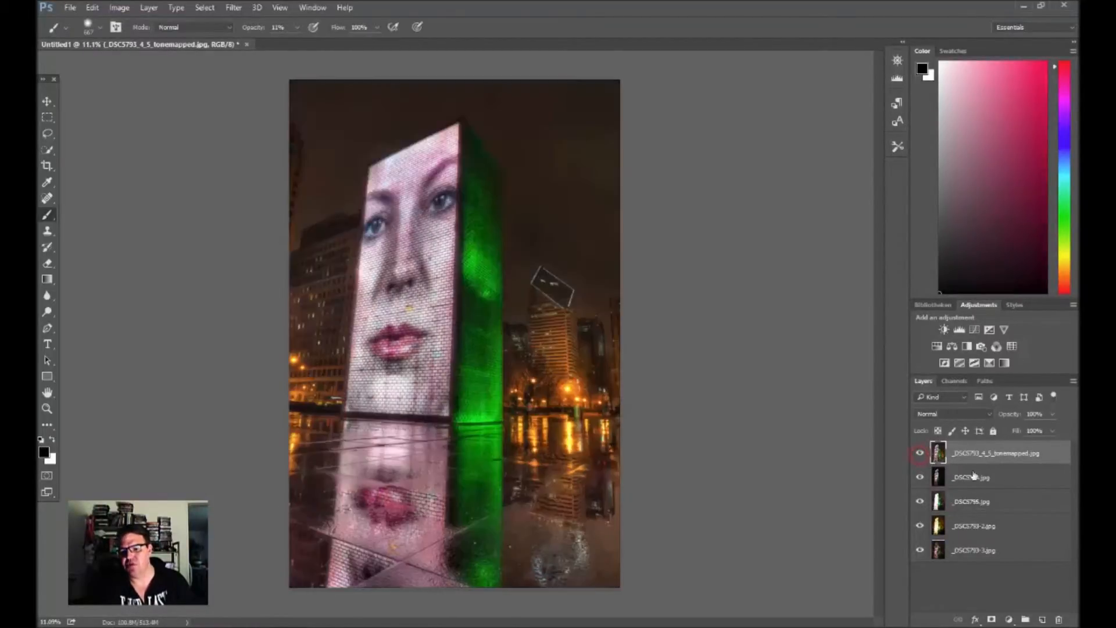
# Merge _DSC5794.jpg into the tonemapped layer and compare the result with the _DSC5795.jpg exposure underneath.
pyautogui.keyDown('shift'); pyautogui.click(1011, 480); pyautogui.keyUp('shift')
pyautogui.hotkey('ctrl', 'e')
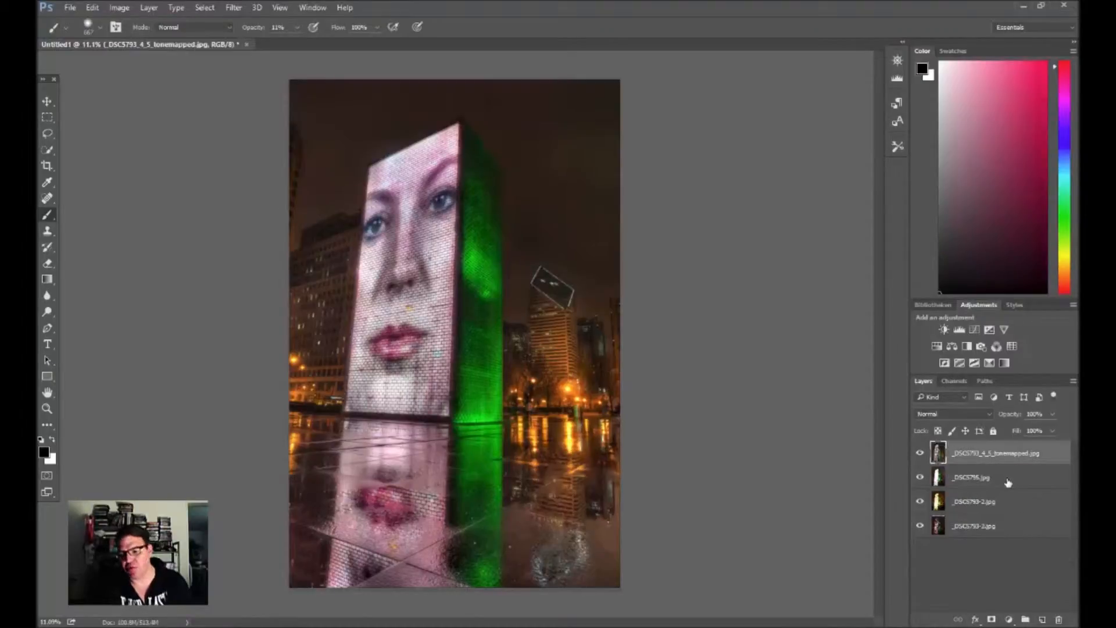
pyautogui.click(919, 454)
pyautogui.click(919, 454)
pyautogui.click(918, 453)
pyautogui.click(918, 453)
pyautogui.click(919, 454)
pyautogui.click(919, 454)
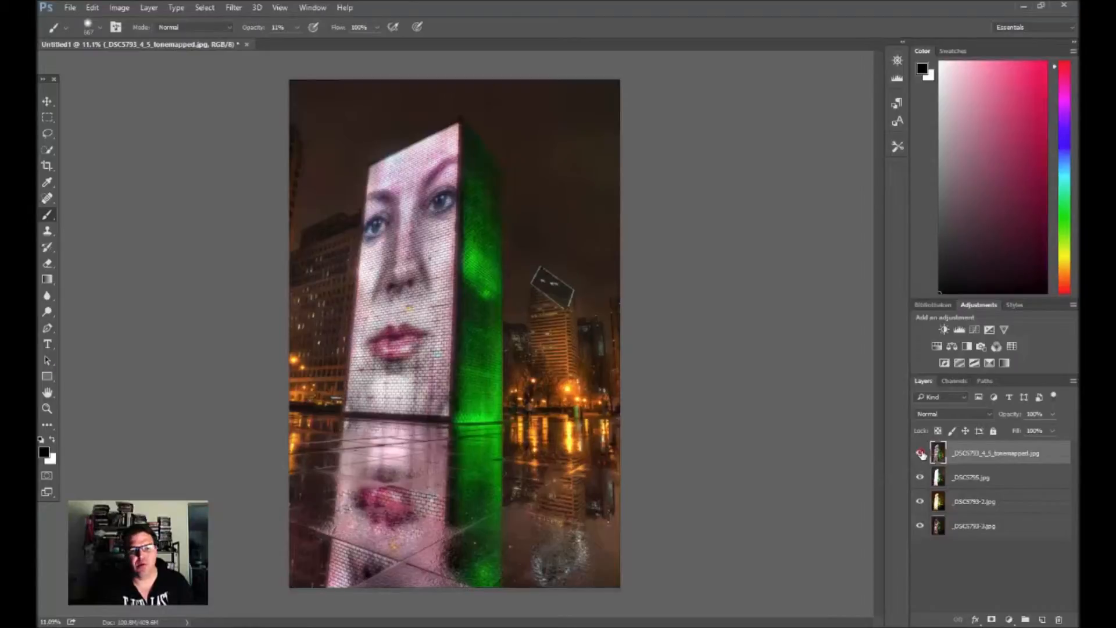
pyautogui.click(920, 453)
pyautogui.click(920, 454)
pyautogui.click(920, 453)
pyautogui.click(919, 453)
# Merge _DSC5795.jpg into the tonemapped layer, and hide the result to reveal the _DSC5793-2.jpg exposure.
pyautogui.keyDown('shift'); pyautogui.click(976, 477); pyautogui.keyUp('shift')
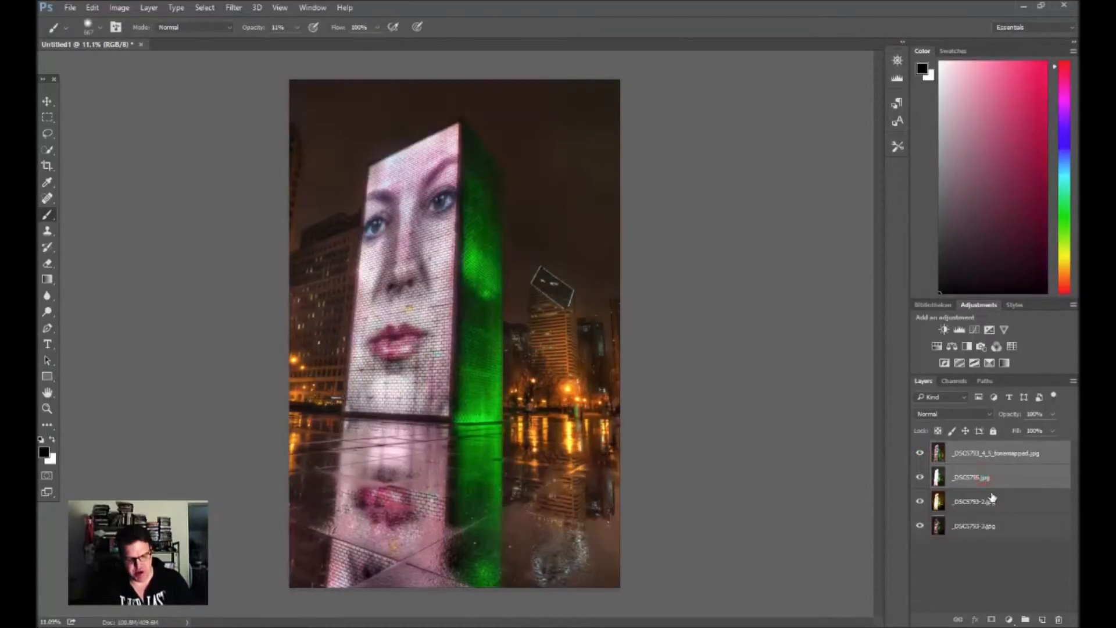
pyautogui.hotkey('ctrl', 'e')
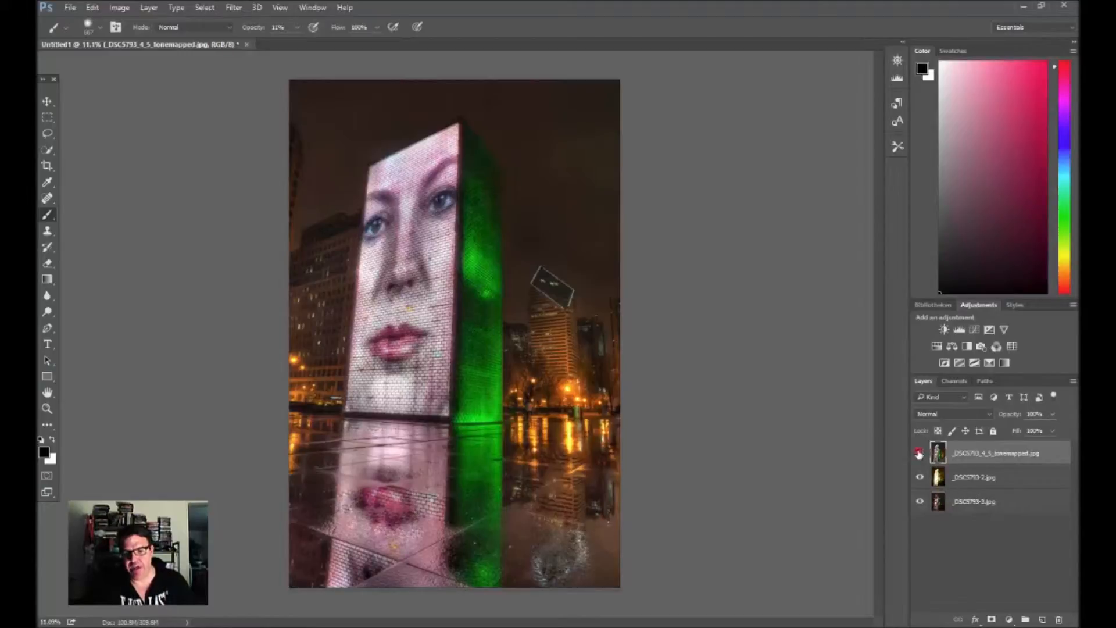
pyautogui.click(919, 453)
pyautogui.click(918, 453)
pyautogui.click(919, 454)
pyautogui.click(919, 453)
pyautogui.click(919, 453)
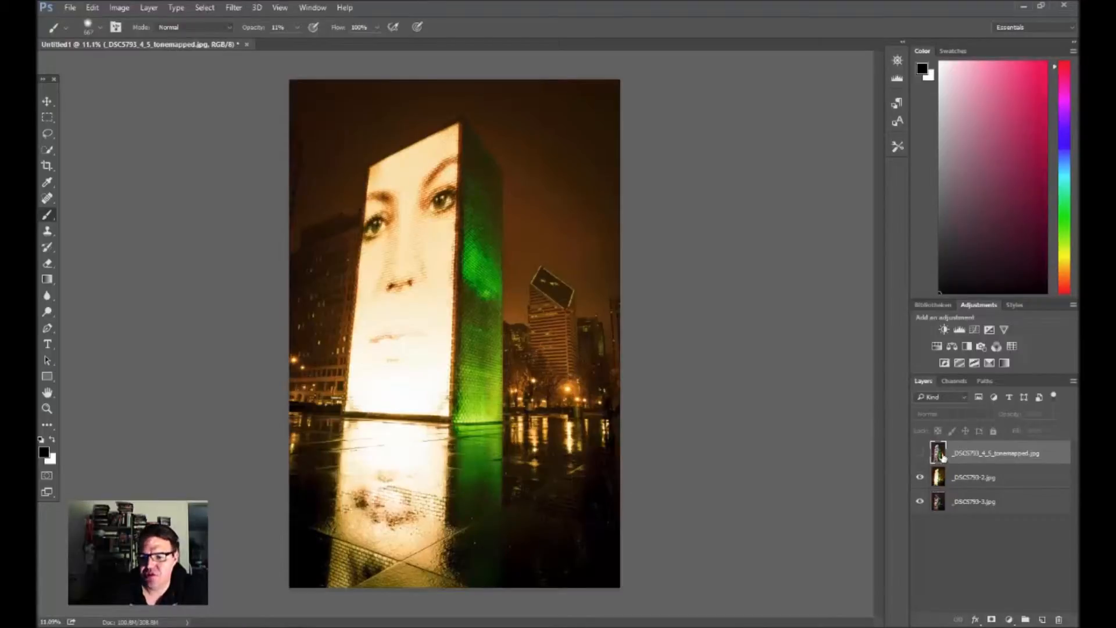
# Compare the face, green side, sky and reflections of the blended image with the _DSC5793-2.jpg exposure, leaving the blended layer visible.
pyautogui.click(920, 453)
pyautogui.click(920, 453)
pyautogui.click(919, 453)
pyautogui.click(919, 454)
pyautogui.click(919, 453)
pyautogui.click(920, 454)
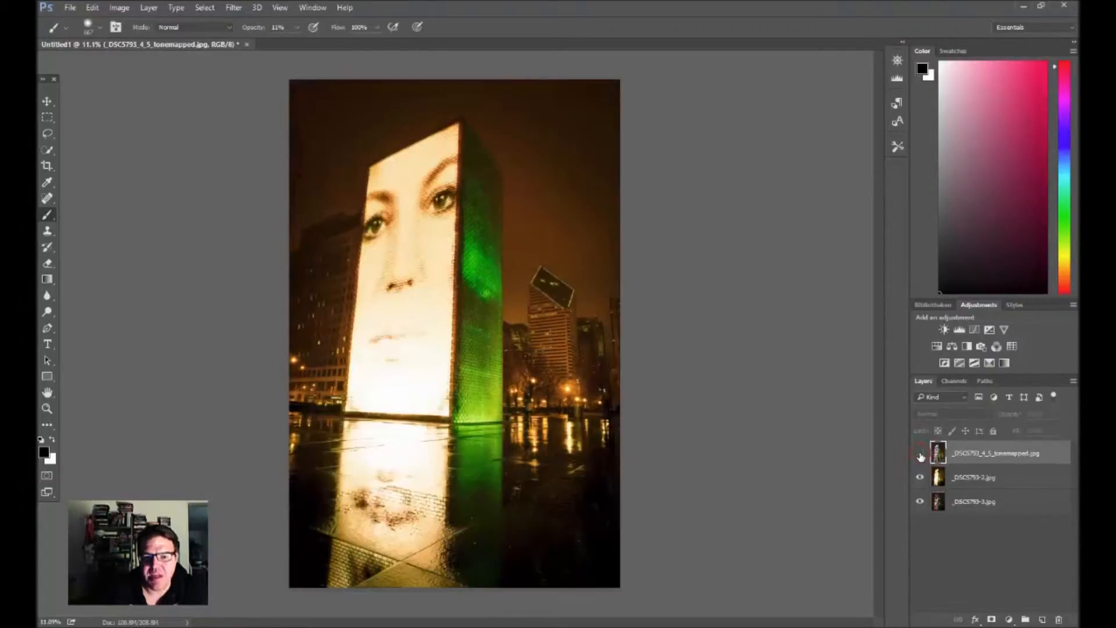
pyautogui.click(919, 453)
pyautogui.click(919, 453)
pyautogui.click(919, 453)
pyautogui.click(919, 453)
pyautogui.click(920, 453)
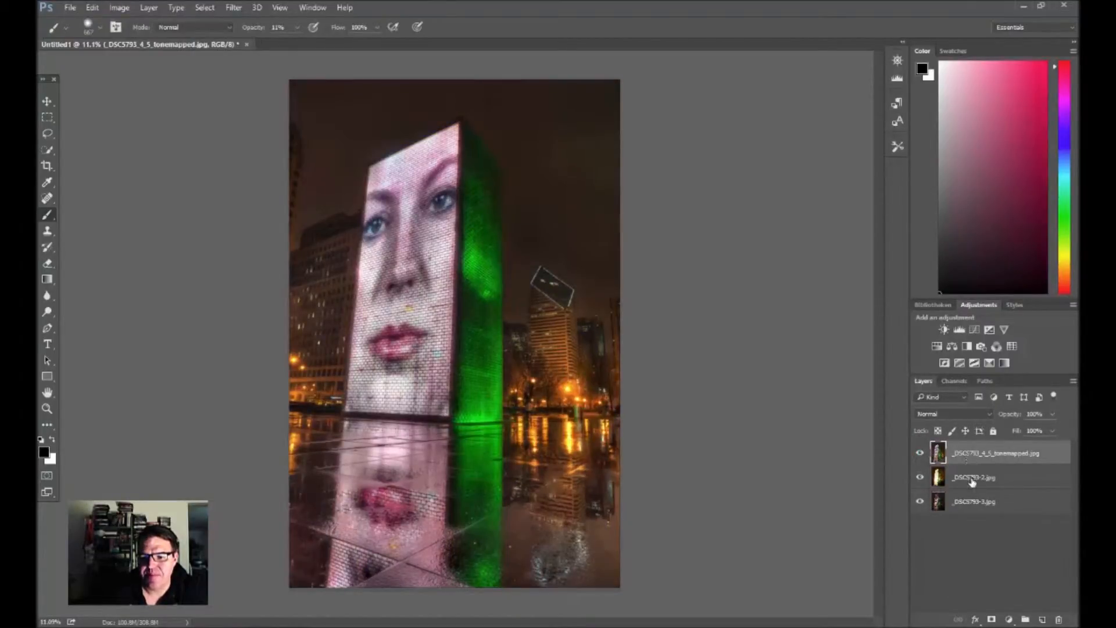
pyautogui.click(920, 454)
pyautogui.click(920, 454)
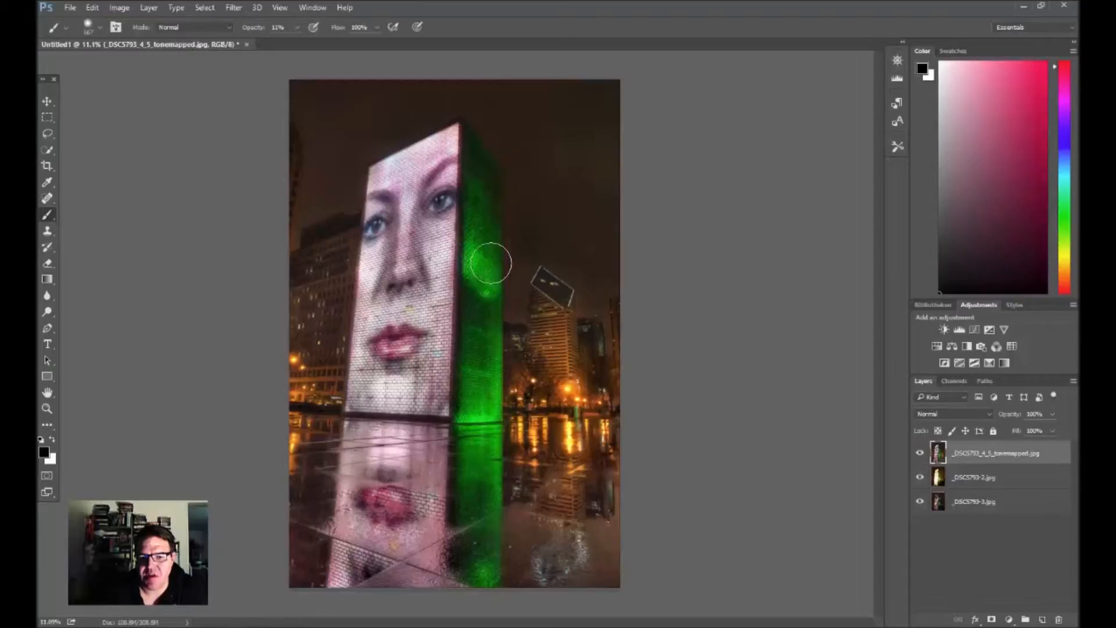
pyautogui.click(920, 454)
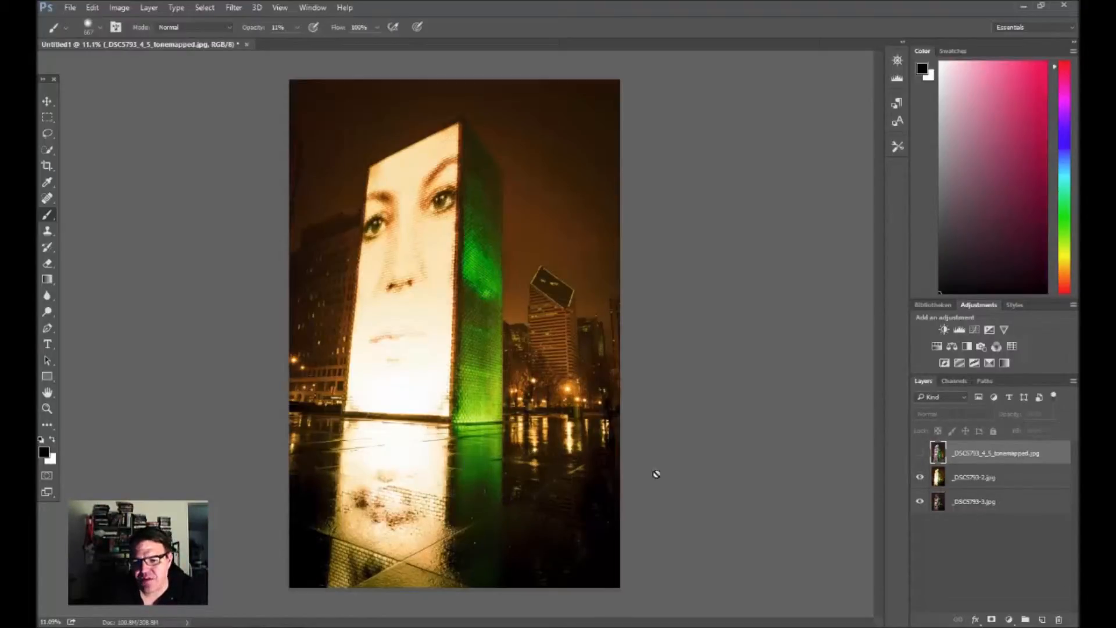
pyautogui.click(920, 453)
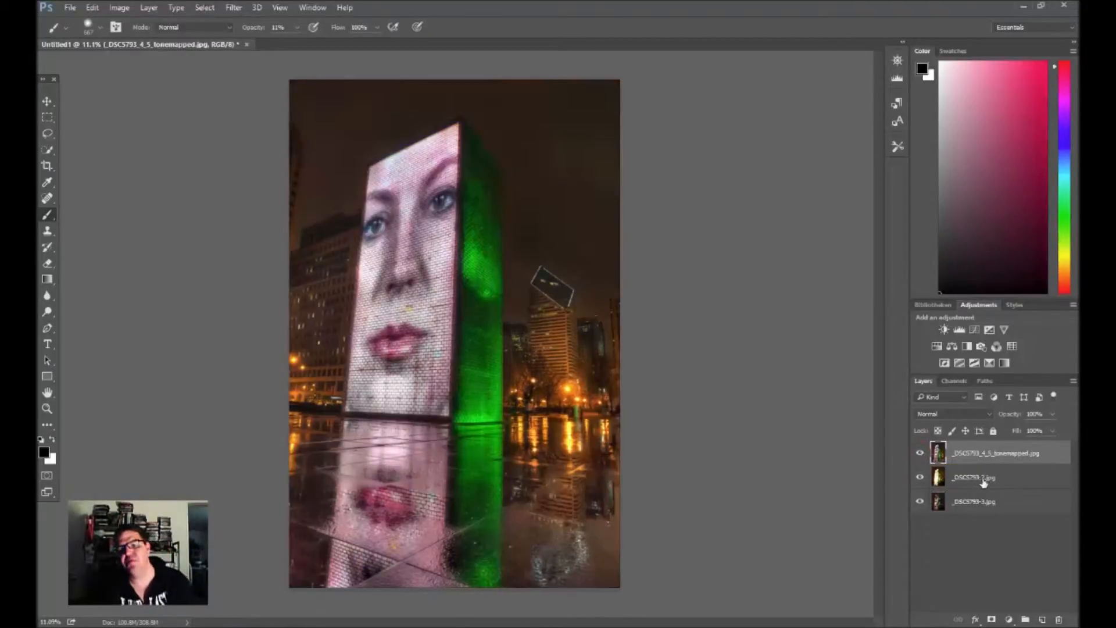
# Merge _DSC5793-2.jpg into the tonemapped layer and compare the blended image repeatedly with the _DSC5793-3.jpg exposure underneath.
pyautogui.click(984, 480)
pyautogui.press('Delete')
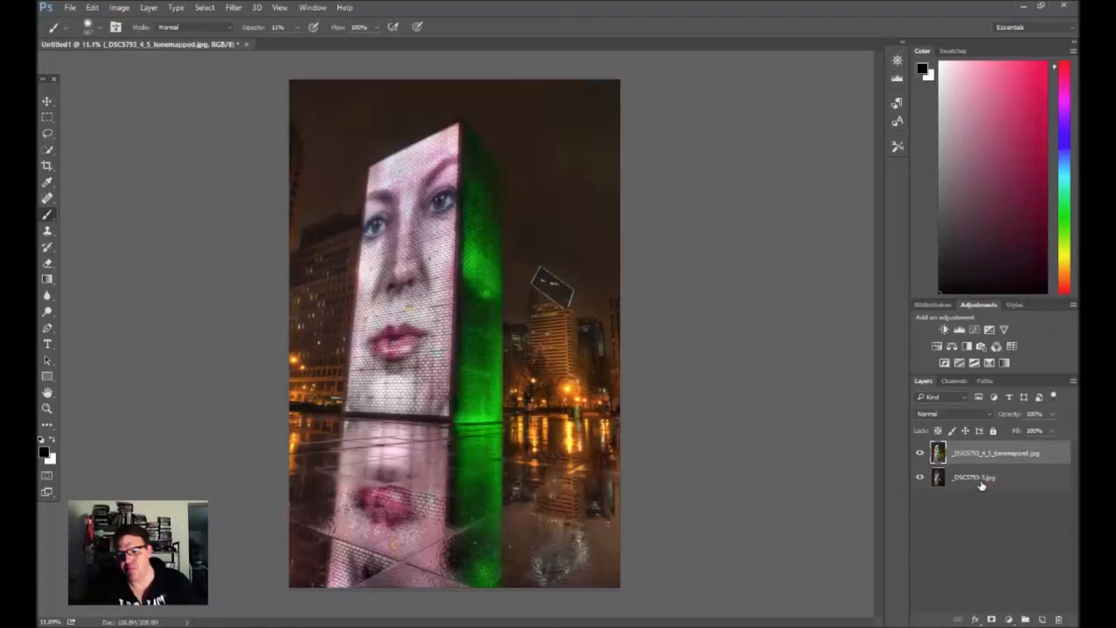
pyautogui.click(920, 454)
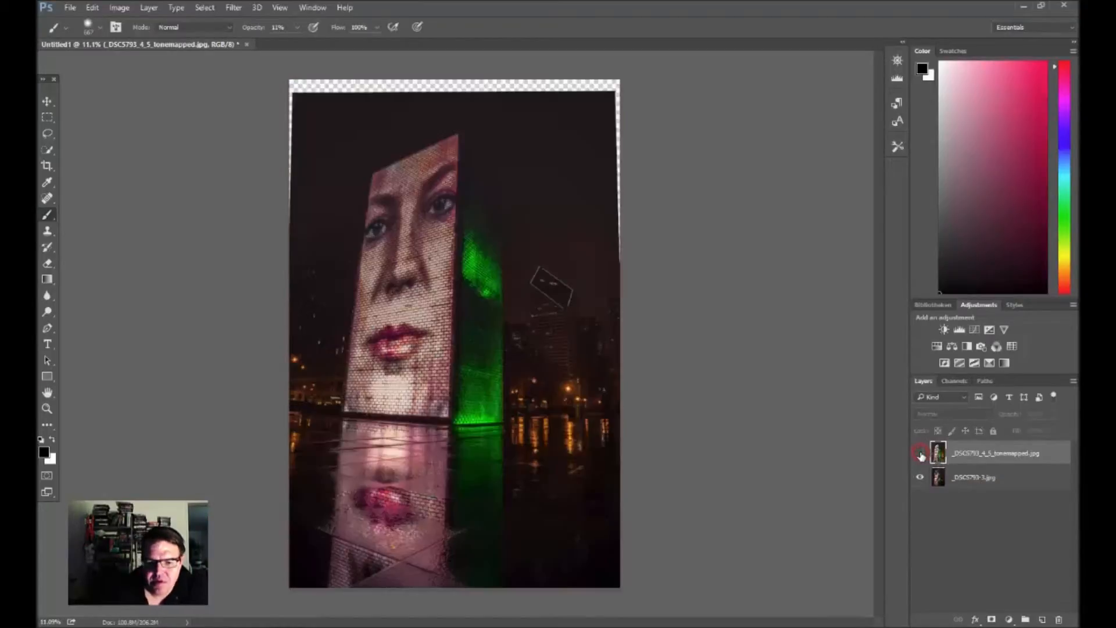
pyautogui.click(920, 455)
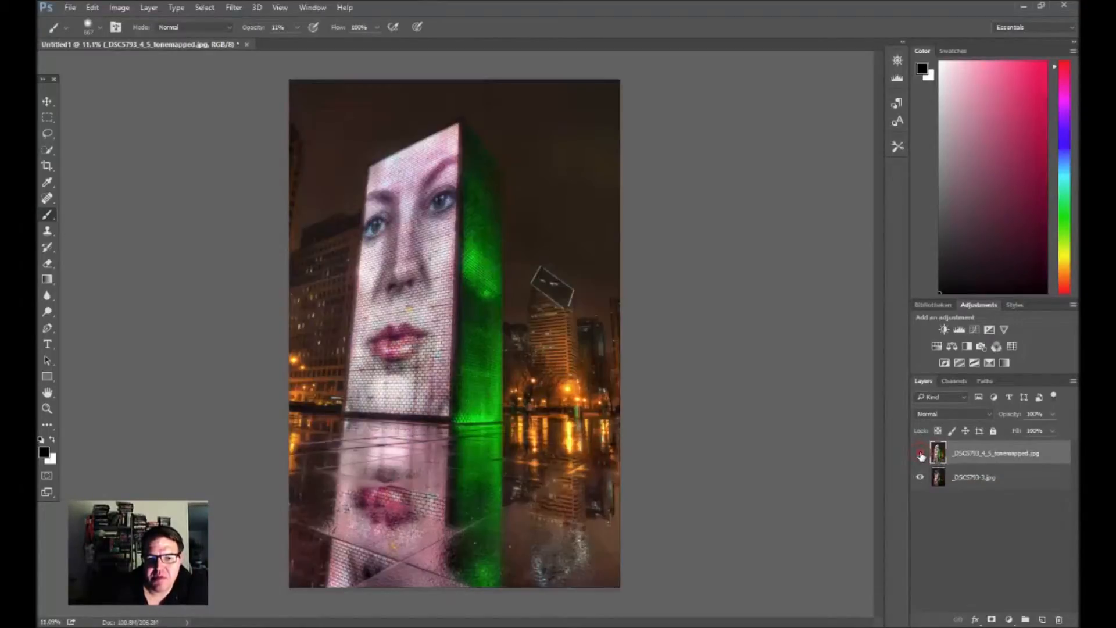
pyautogui.click(920, 455)
pyautogui.click(920, 455)
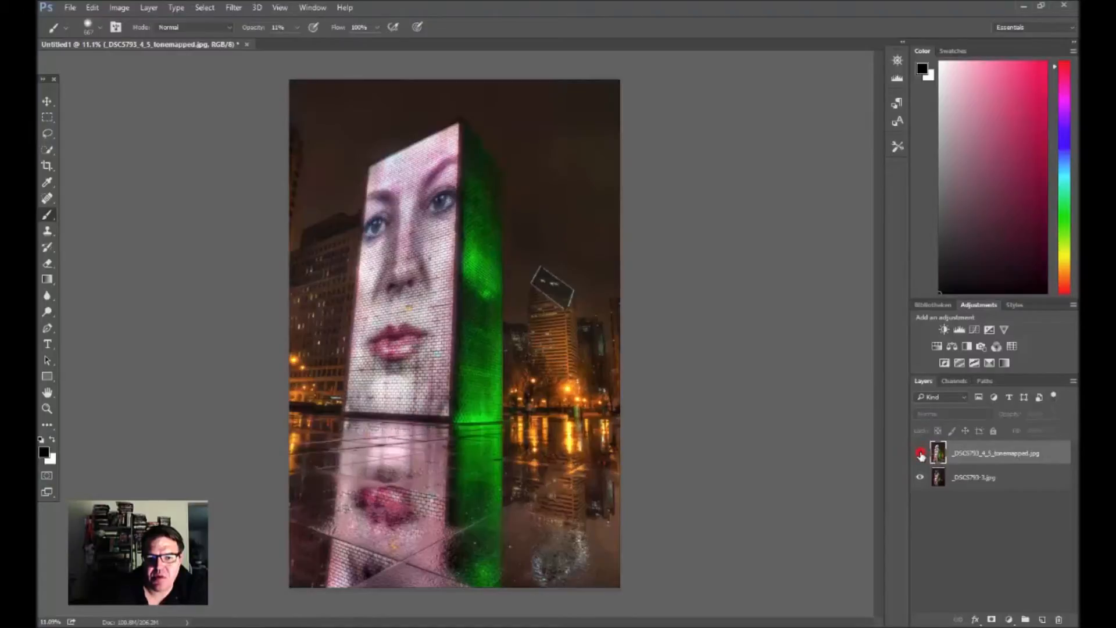
pyautogui.click(920, 455)
pyautogui.click(919, 455)
pyautogui.click(920, 454)
pyautogui.click(920, 454)
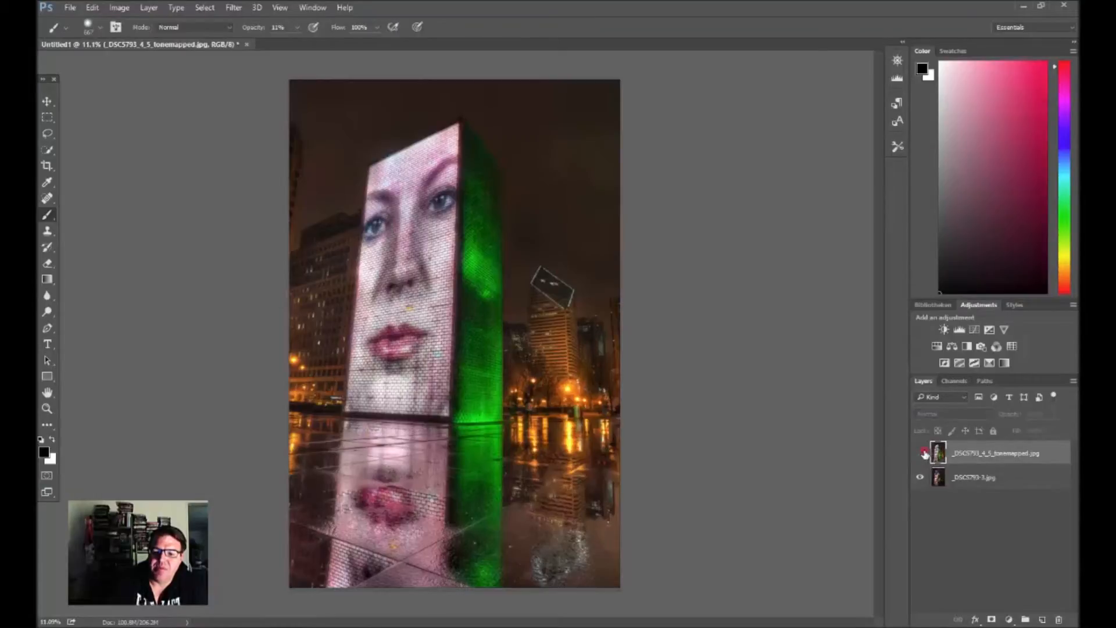
pyautogui.click(920, 453)
pyautogui.click(920, 452)
pyautogui.click(920, 453)
pyautogui.click(920, 453)
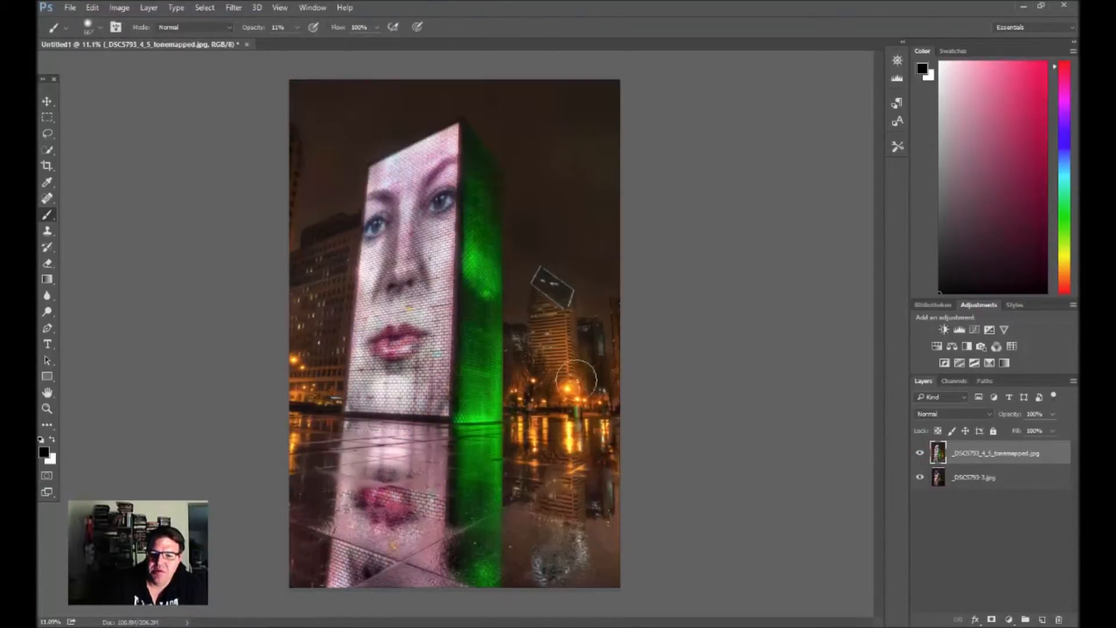
pyautogui.click(920, 453)
pyautogui.click(920, 453)
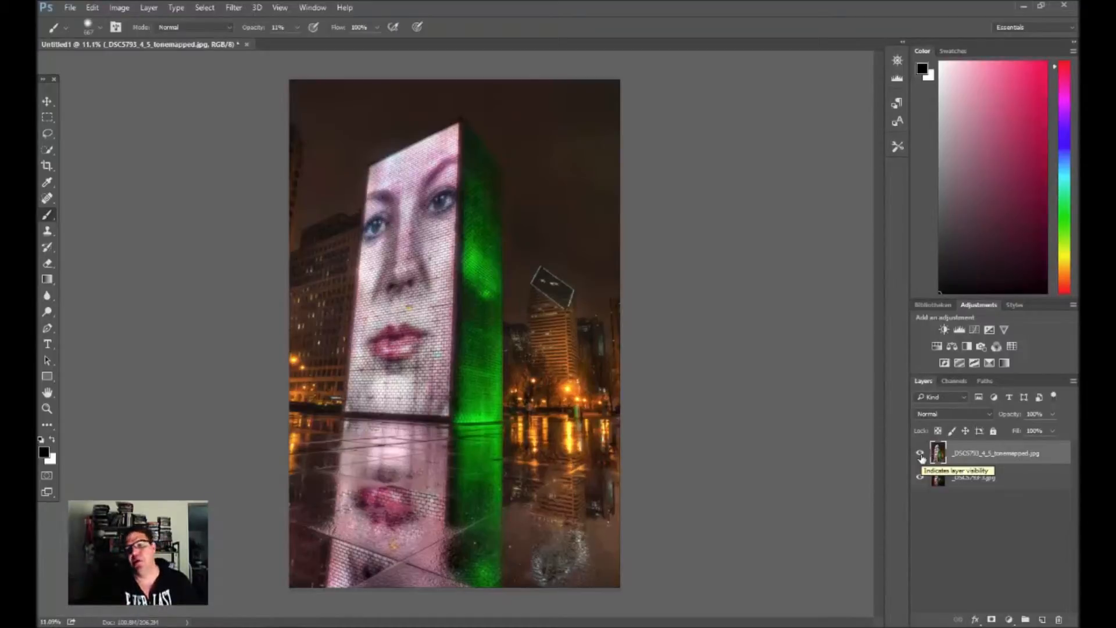
# Merge _DSC5793-3.jpg into the tonemapped layer.
pyautogui.keyDown('shift'); pyautogui.click(1026, 482); pyautogui.keyUp('shift')
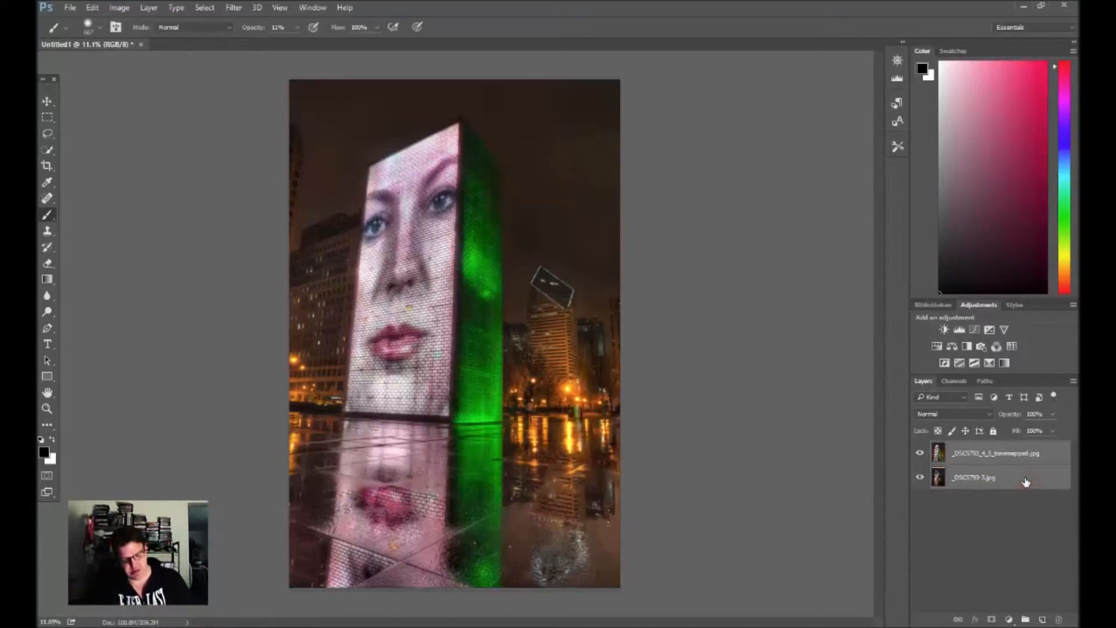
pyautogui.hotkey('ctrl', 'e')
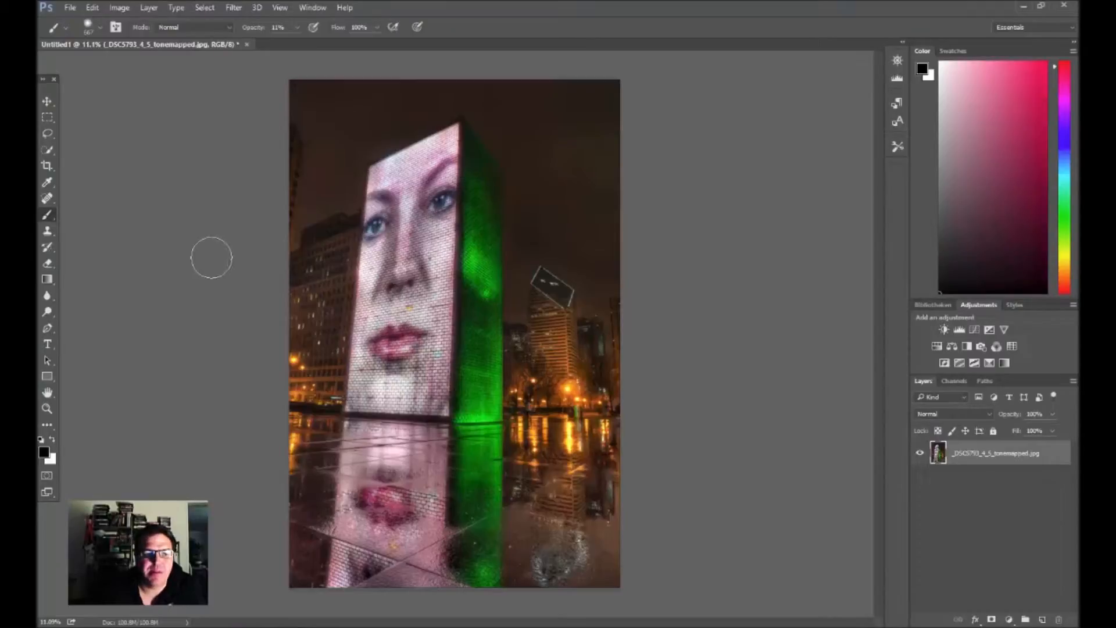
# Straighten the leaning tower with a perspective crop of the whole image, pulling its upper-left corner inward.
pyautogui.click(50, 168)
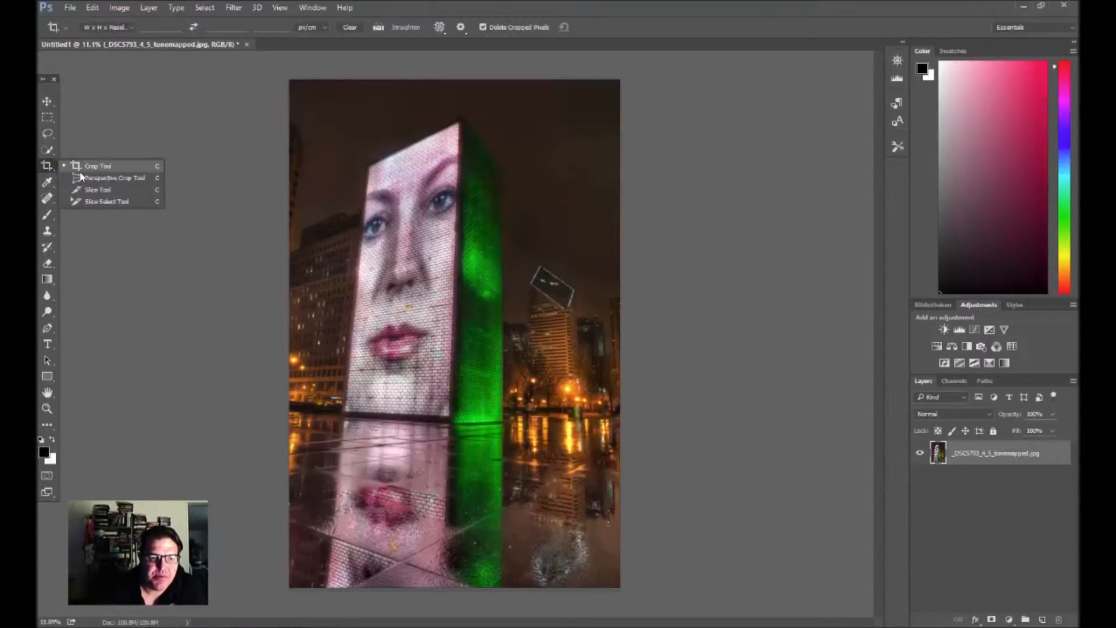
pyautogui.click(125, 181)
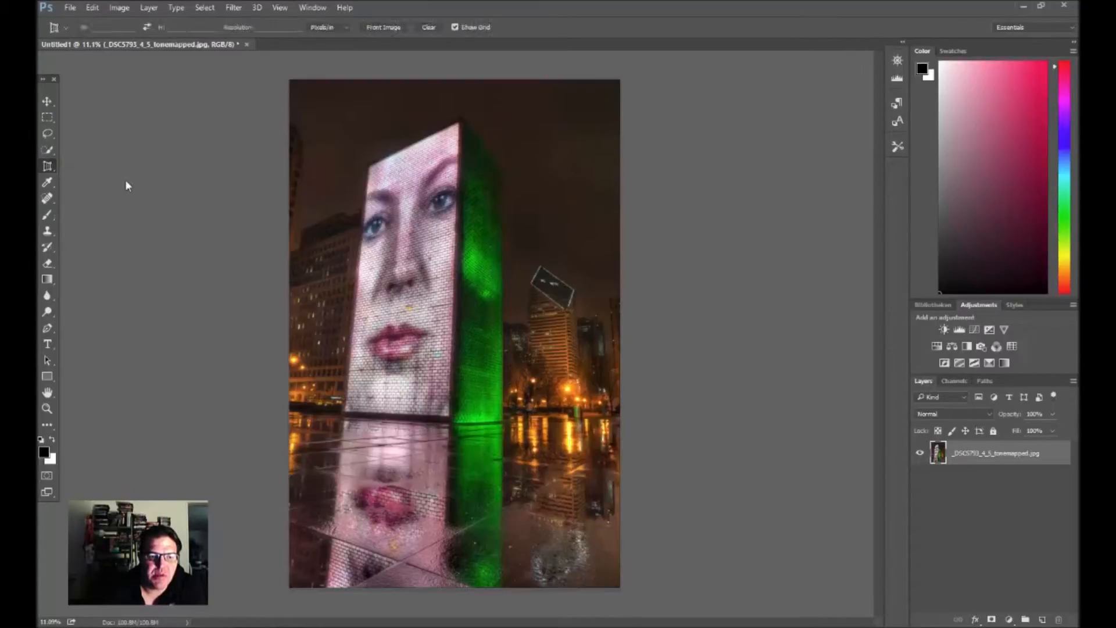
pyautogui.moveTo(259, 58)
pyautogui.mouseDown()
pyautogui.moveTo(608, 369)
pyautogui.moveTo(776, 601)
pyautogui.mouseUp()
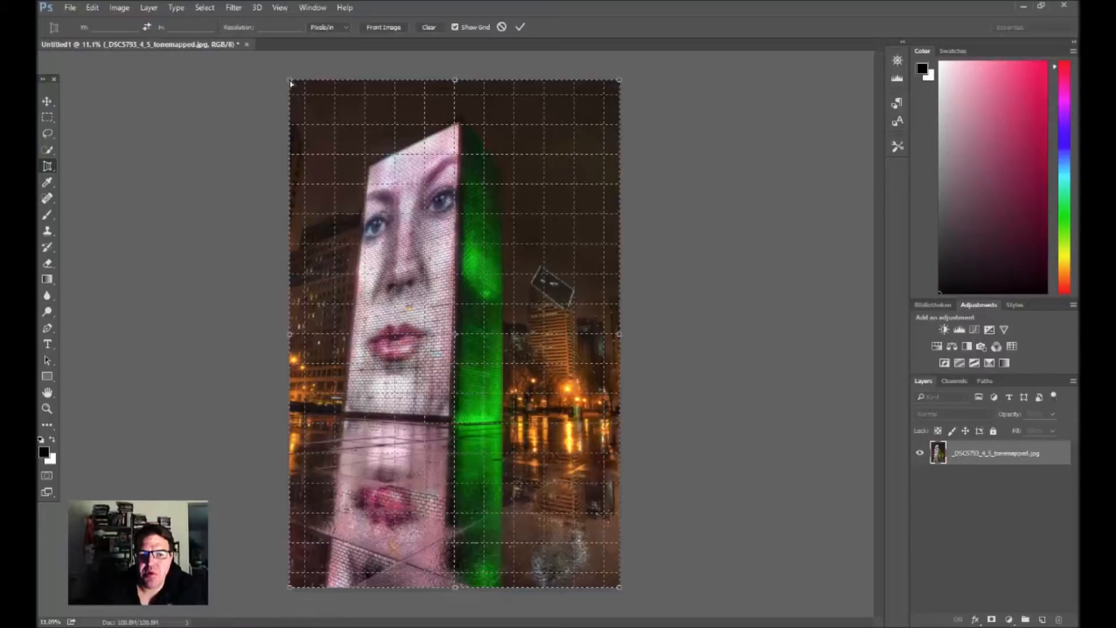
pyautogui.moveTo(293, 83); pyautogui.dragTo(296, 84)
pyautogui.moveTo(302, 85); pyautogui.dragTo(324, 87)
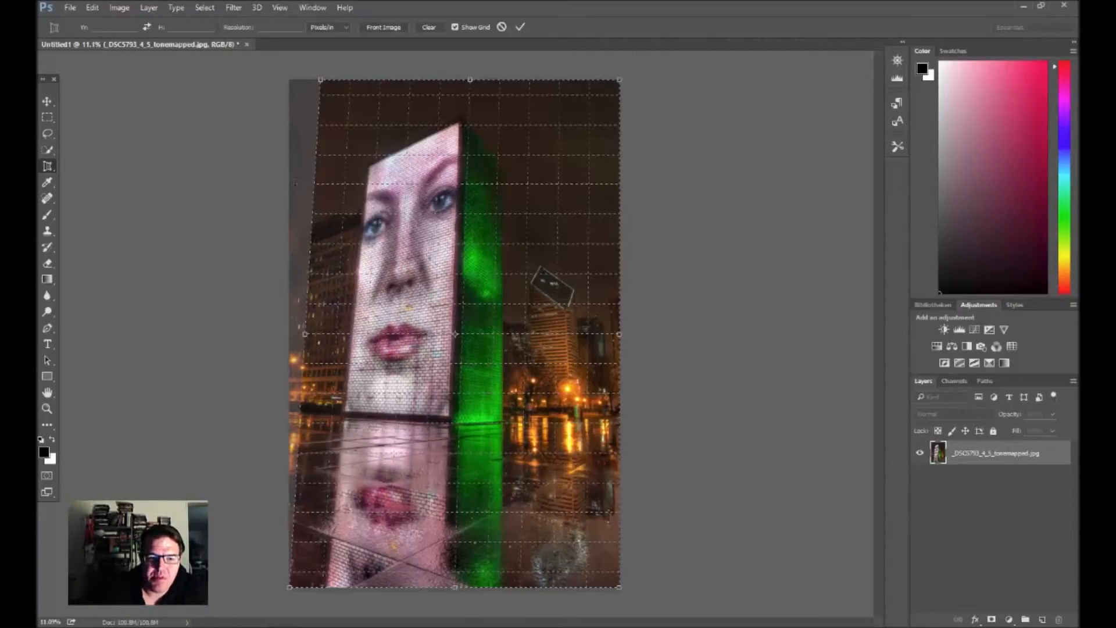
pyautogui.doubleClick(453, 215)
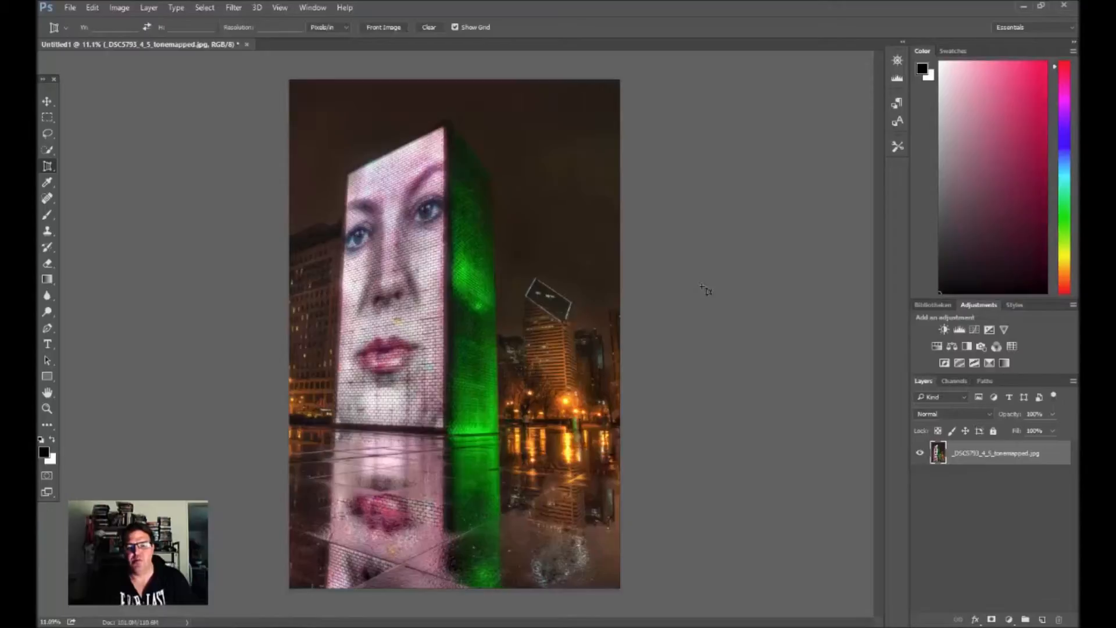
pyautogui.moveTo(268, 62); pyautogui.dragTo(620, 589)
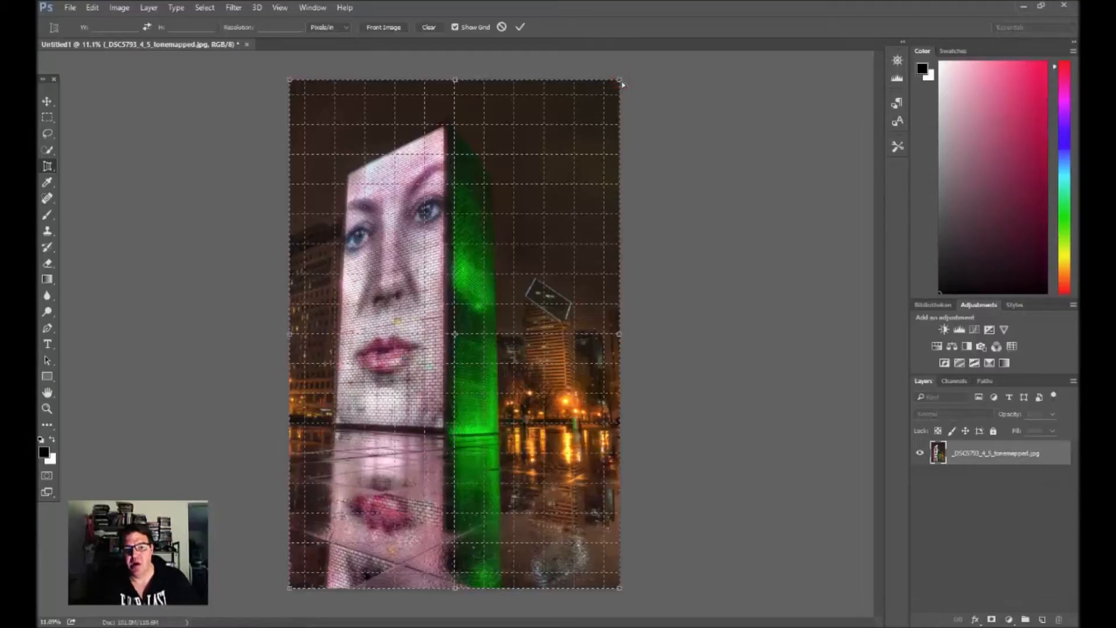
pyautogui.moveTo(619, 84); pyautogui.dragTo(588, 84)
pyautogui.press('Return')
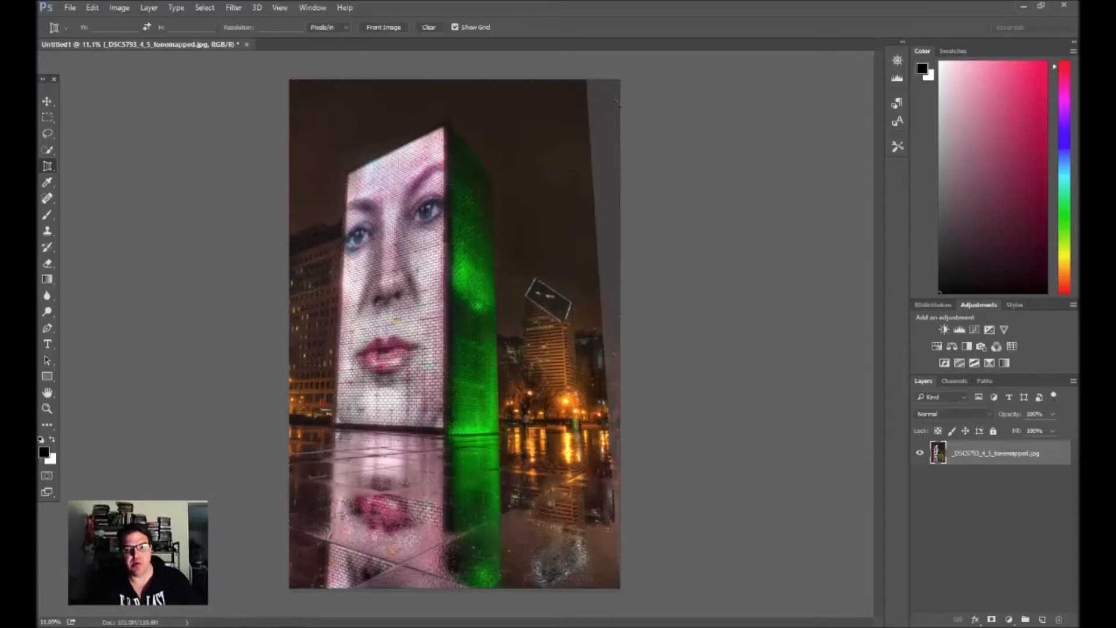
# Crop a narrow strip off the image's right edge and a strip of empty sky above the tower.
pyautogui.click(261, 70)
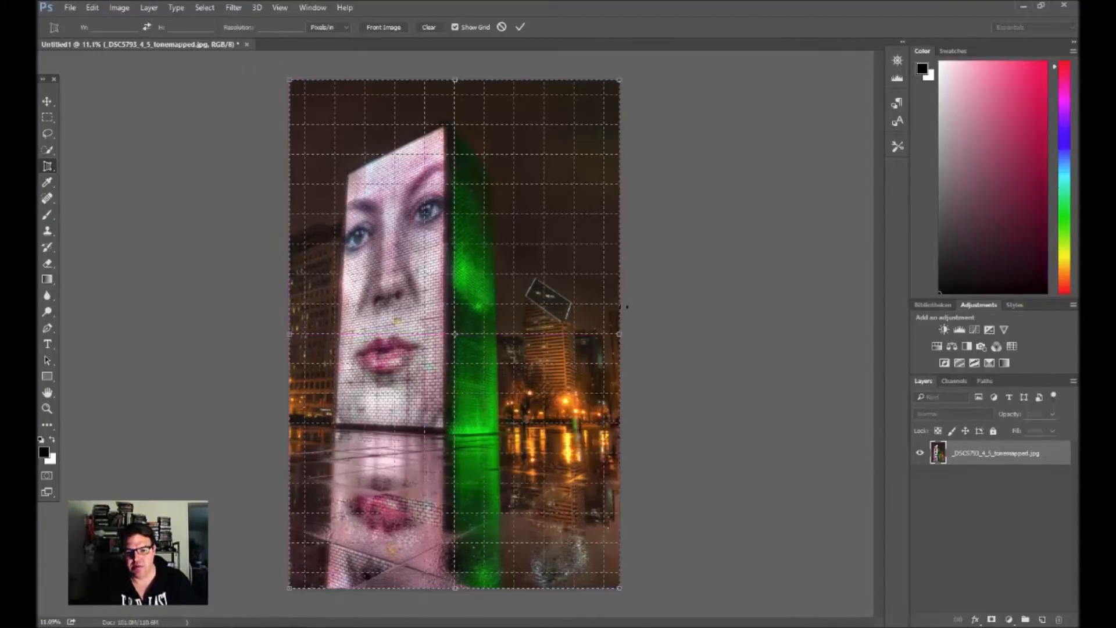
pyautogui.moveTo(618, 333); pyautogui.dragTo(608, 334)
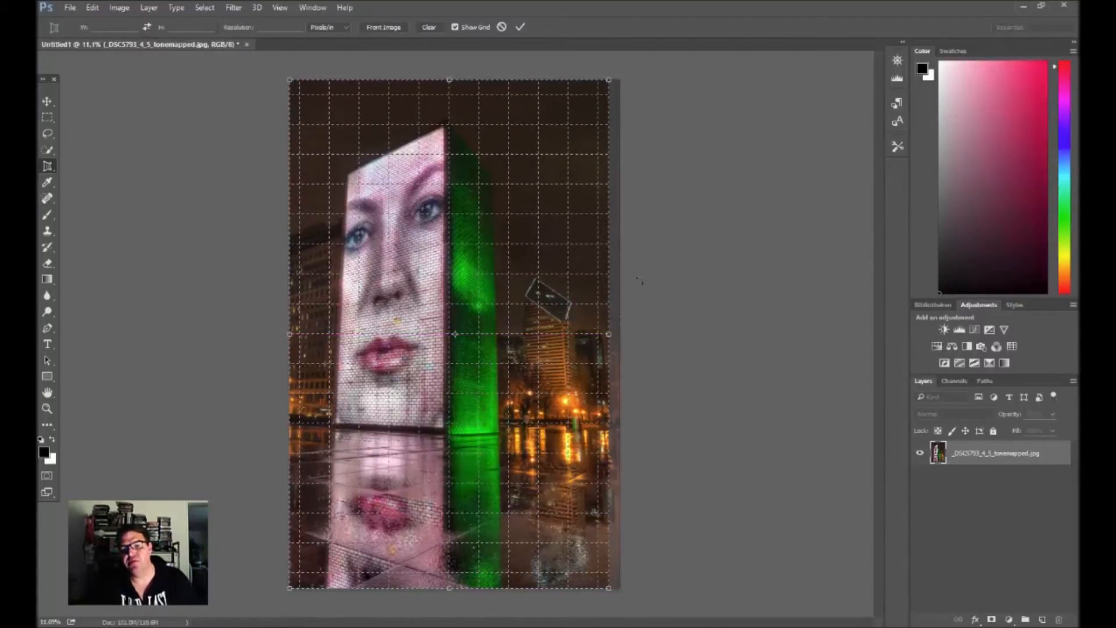
pyautogui.doubleClick(567, 235)
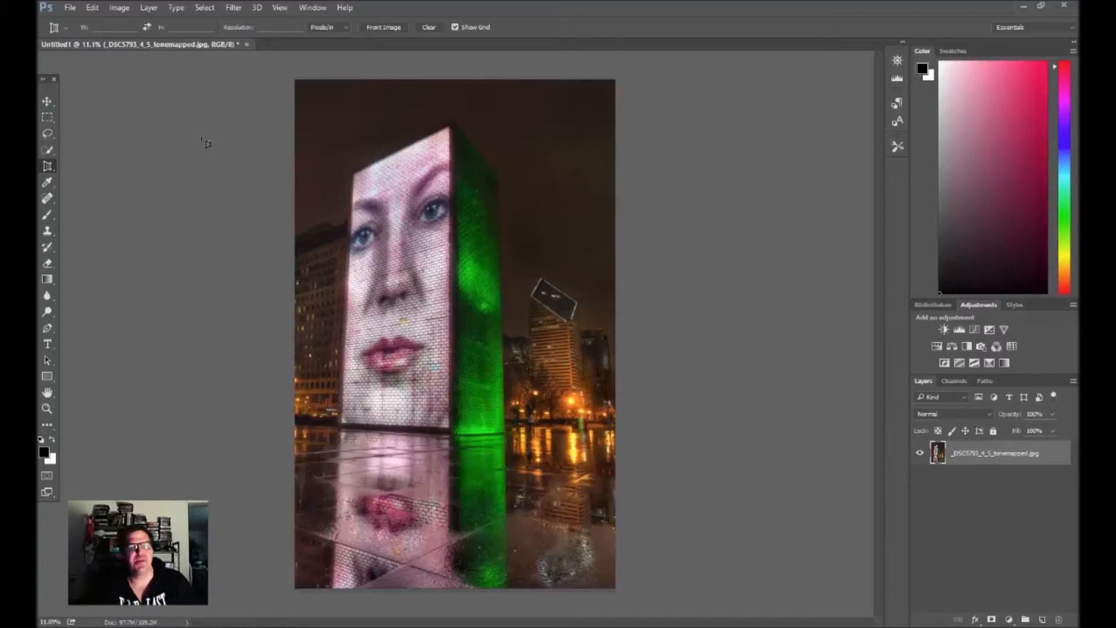
pyautogui.moveTo(228, 53); pyautogui.dragTo(894, 603)
pyautogui.moveTo(451, 80); pyautogui.dragTo(453, 107)
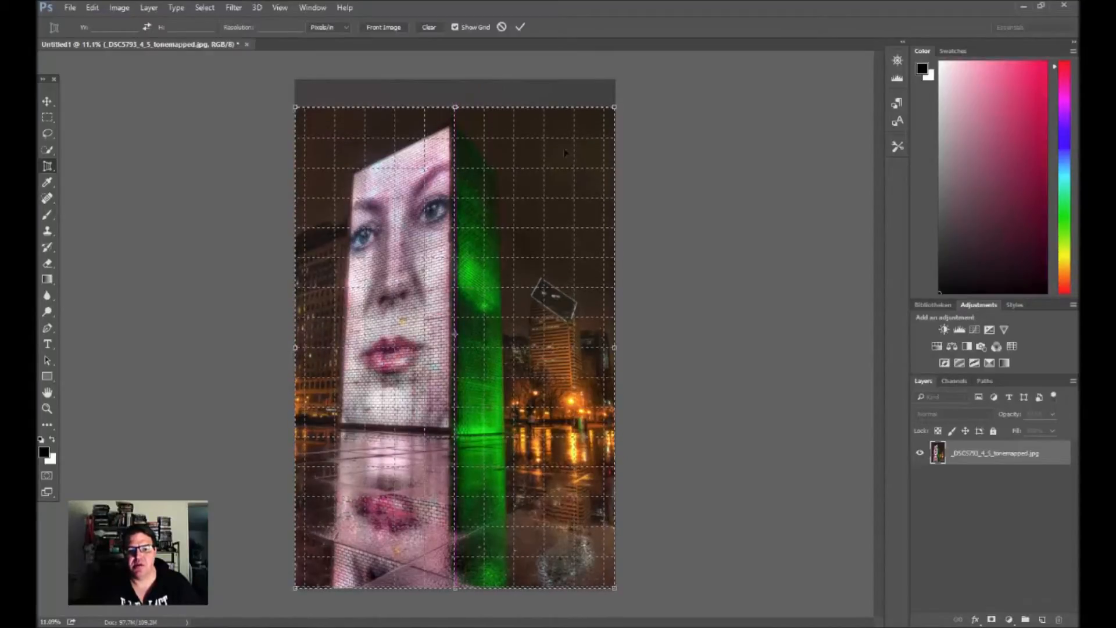
pyautogui.doubleClick(591, 165)
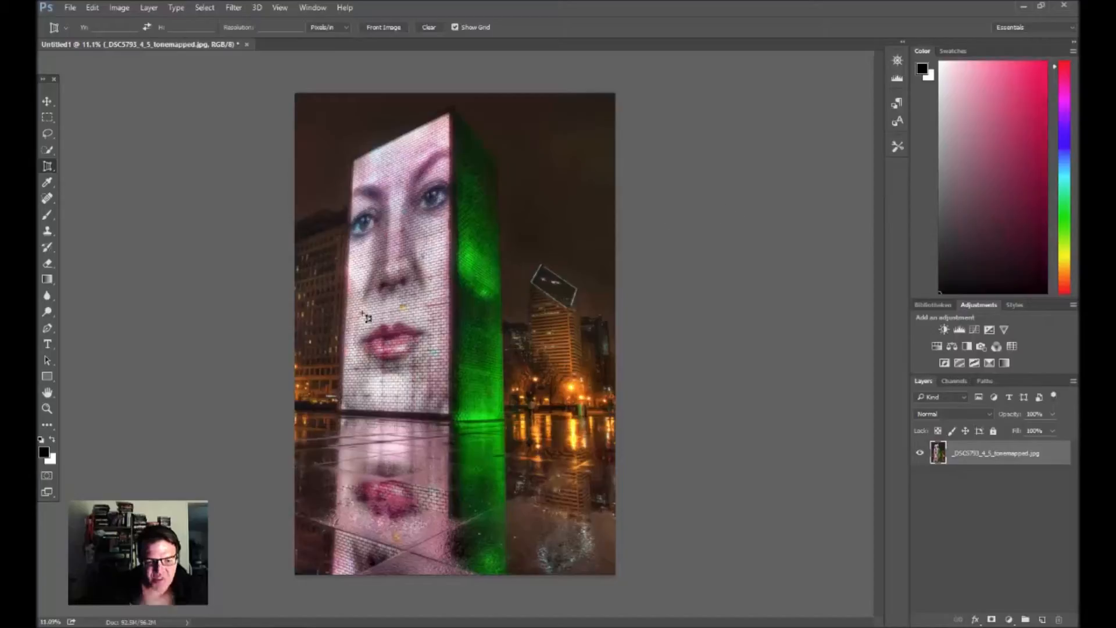
# Crop a thin strip off the image's left edge and flatten the image into a background layer.
pyautogui.moveTo(286, 75); pyautogui.dragTo(938, 624)
pyautogui.moveTo(296, 334); pyautogui.dragTo(302, 335)
pyautogui.press('Return')
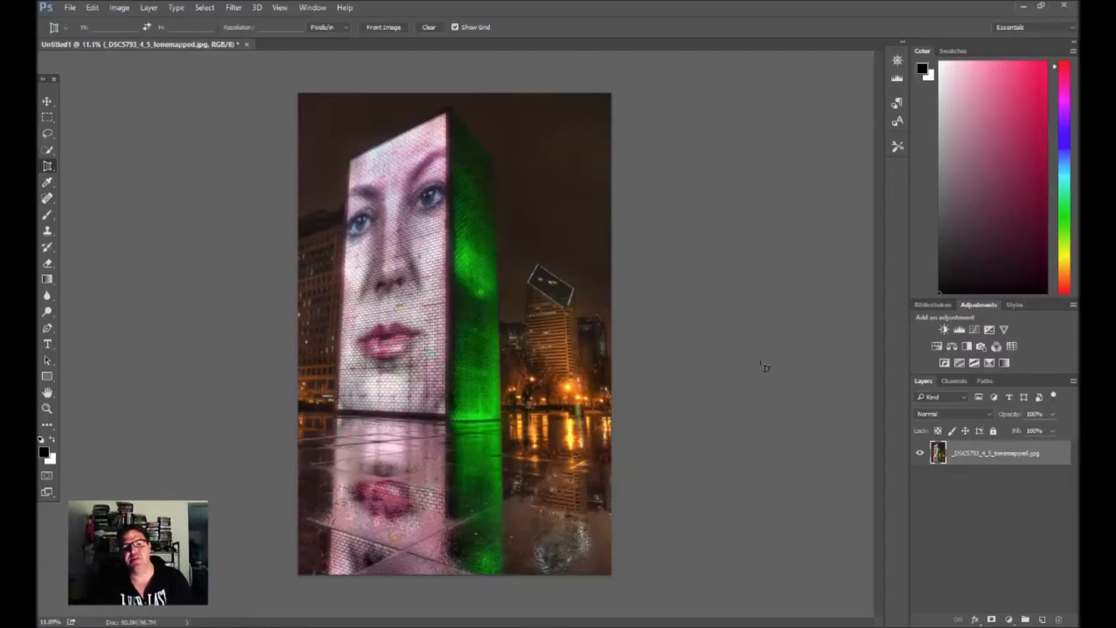
pyautogui.rightClick(979, 453)
pyautogui.click(869, 461)
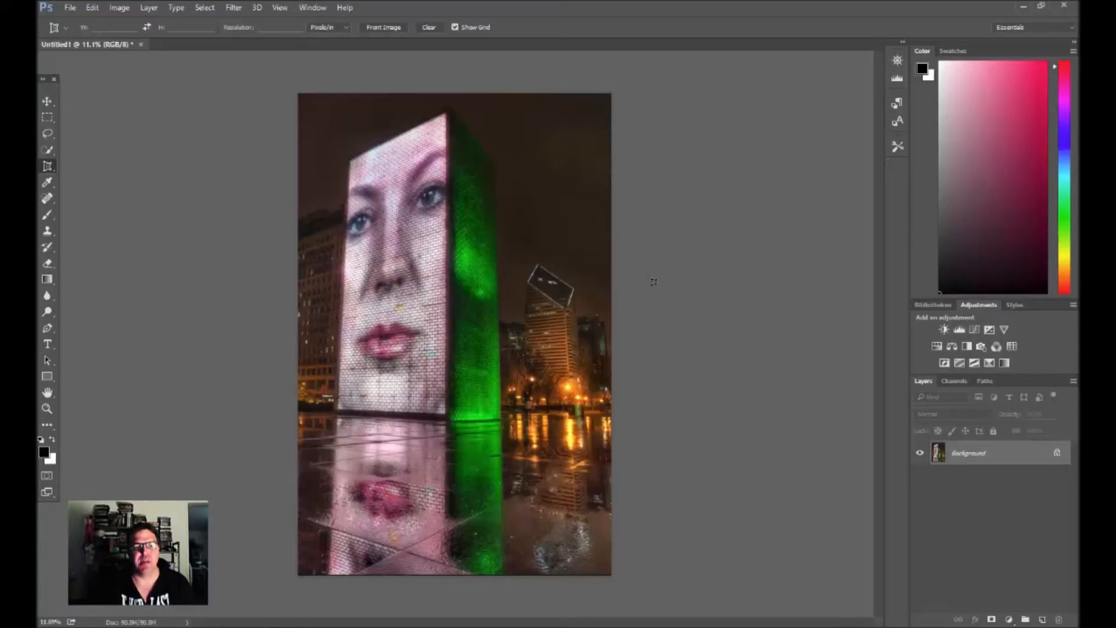
# Begin saving the image under the name _DSC5793, choosing the PSD folder in Photos, 2016, 20160214 USA Phototour on the Working drive.
pyautogui.click(68, 8)
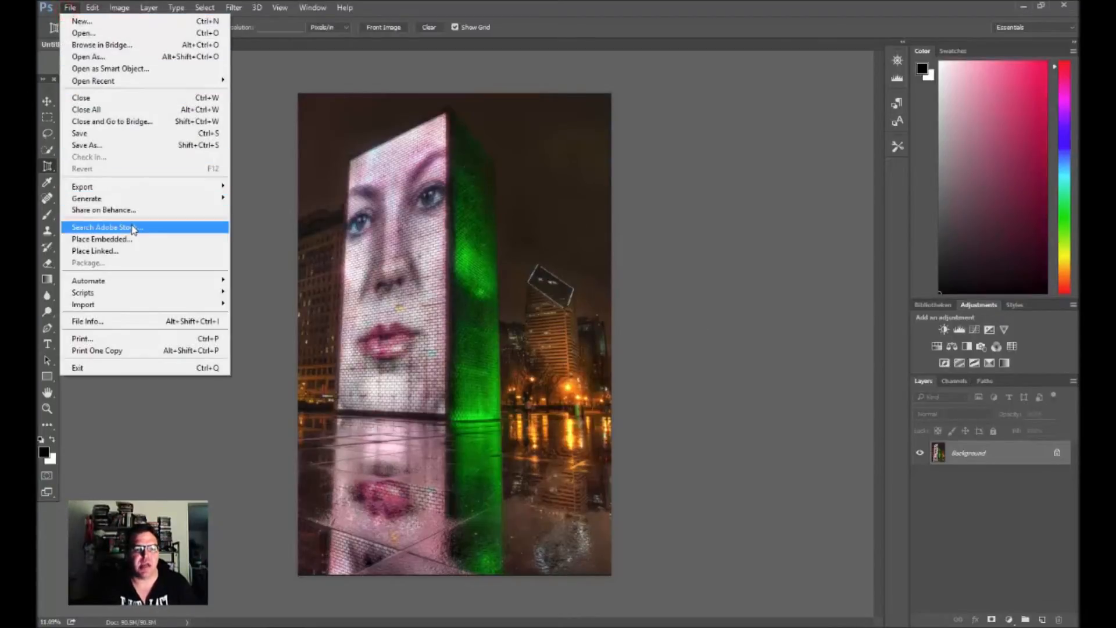
pyautogui.click(108, 145)
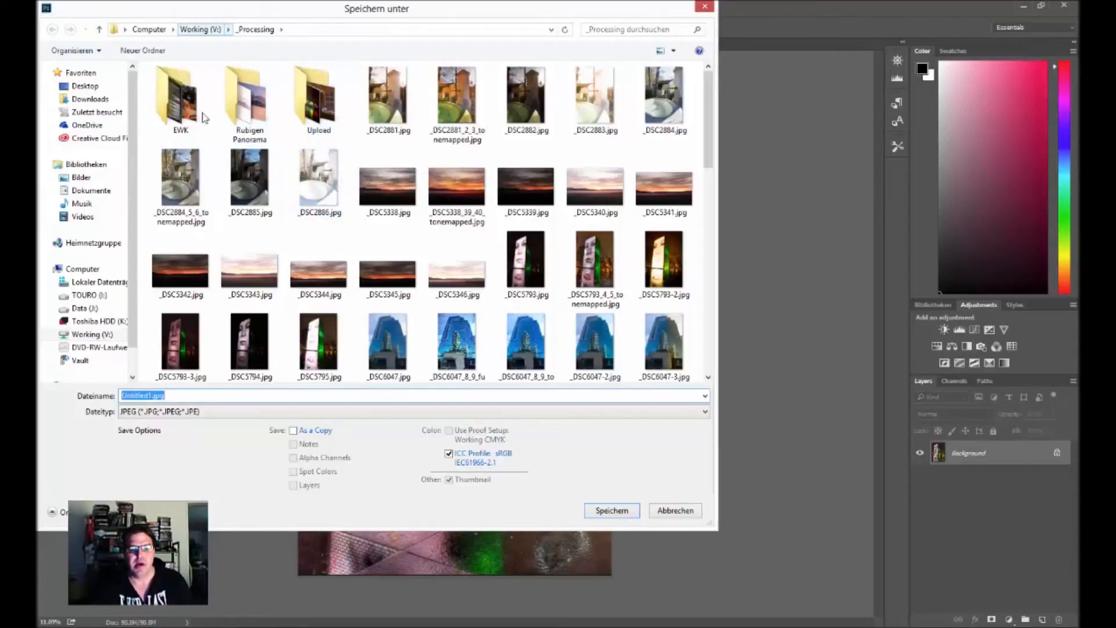
pyautogui.click(533, 283)
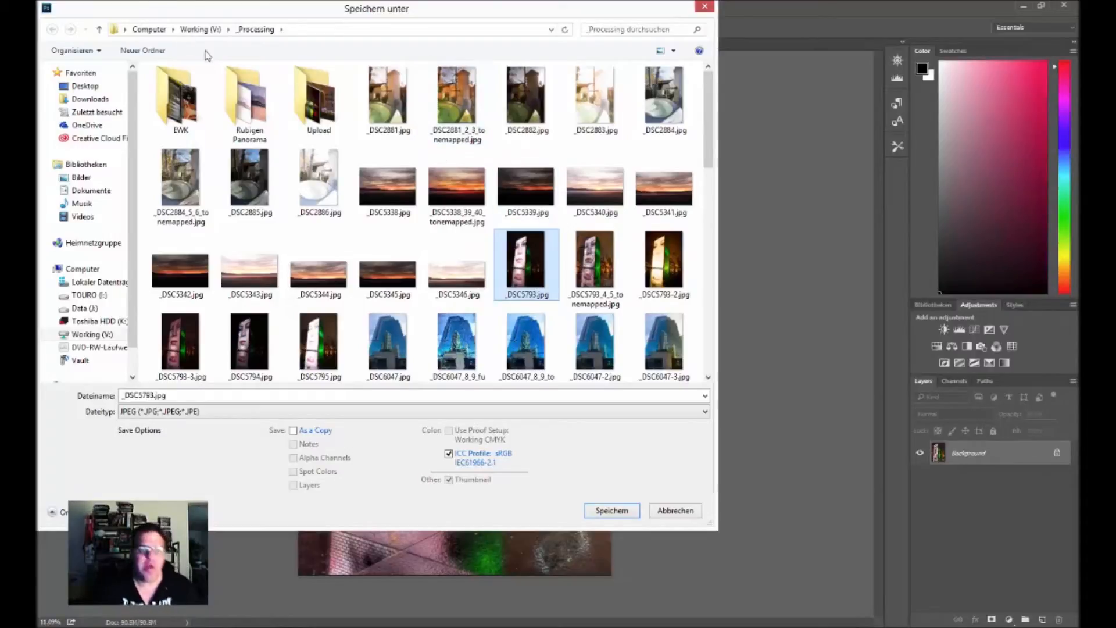
pyautogui.click(203, 30)
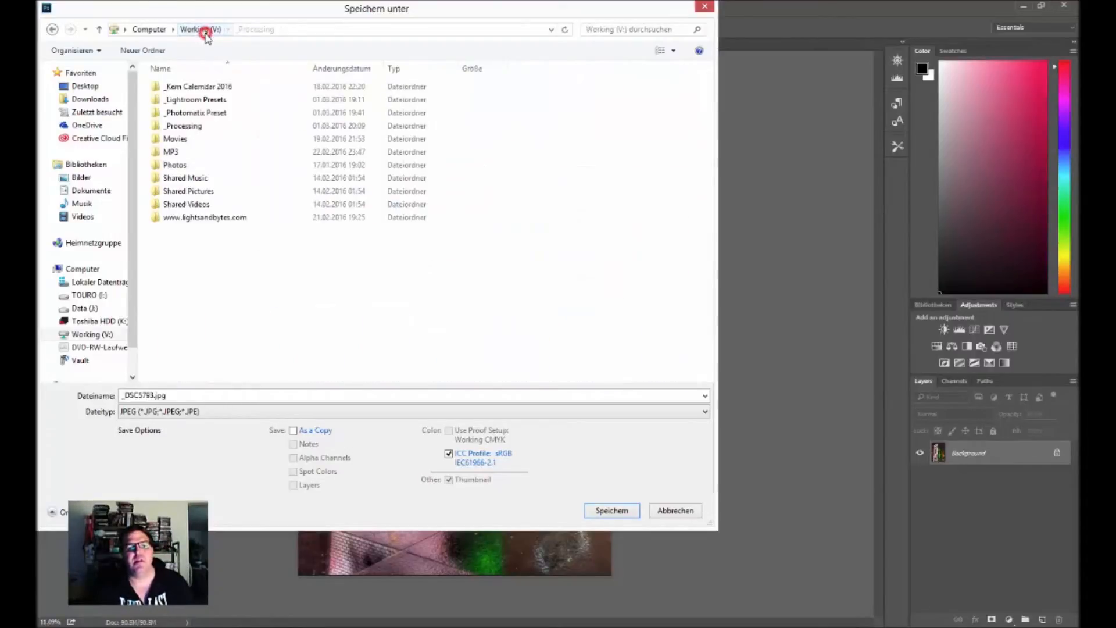
pyautogui.doubleClick(197, 168)
pyautogui.doubleClick(170, 125)
pyautogui.click(223, 127)
pyautogui.doubleClick(224, 128)
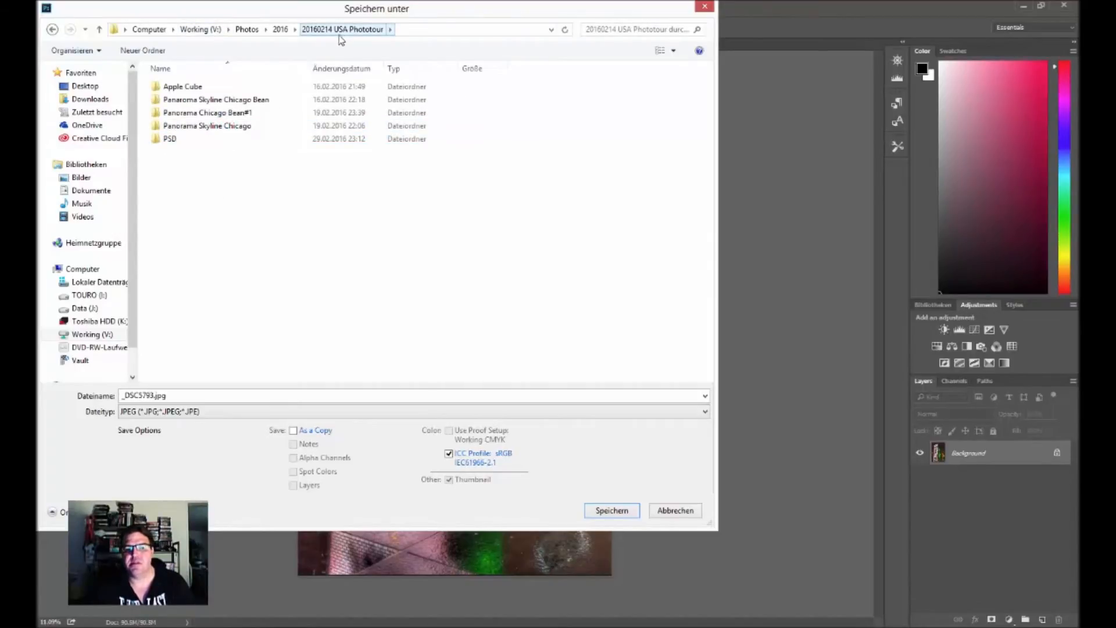
pyautogui.doubleClick(172, 138)
# Set the file type to Photoshop and save the document as _DSC5793.psd.
pyautogui.click(172, 411)
pyautogui.click(172, 411)
pyautogui.click(174, 421)
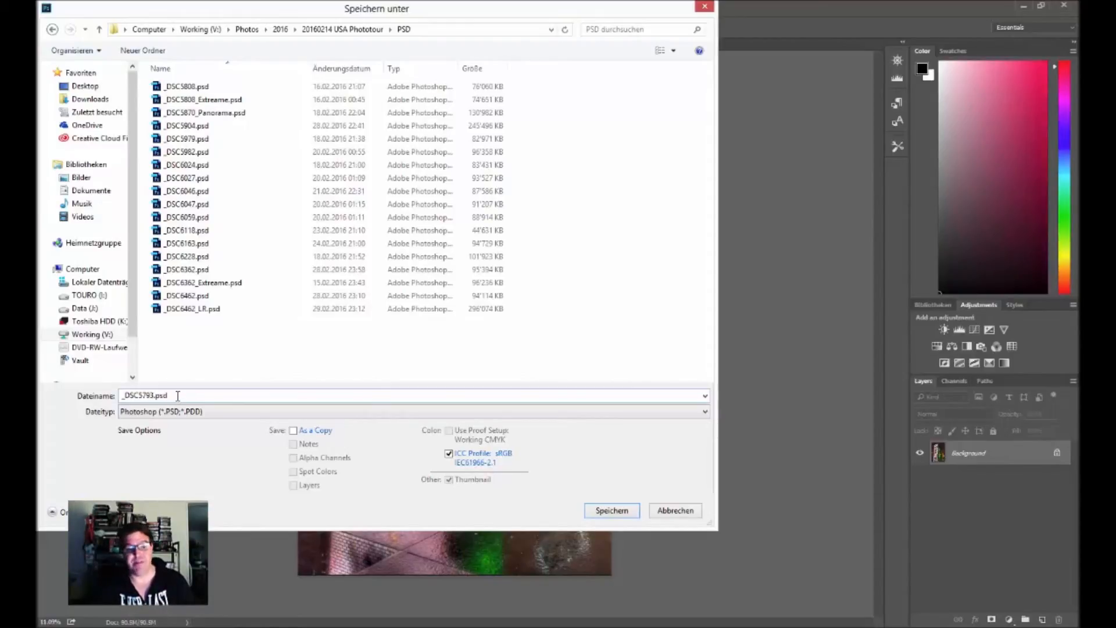
pyautogui.click(616, 511)
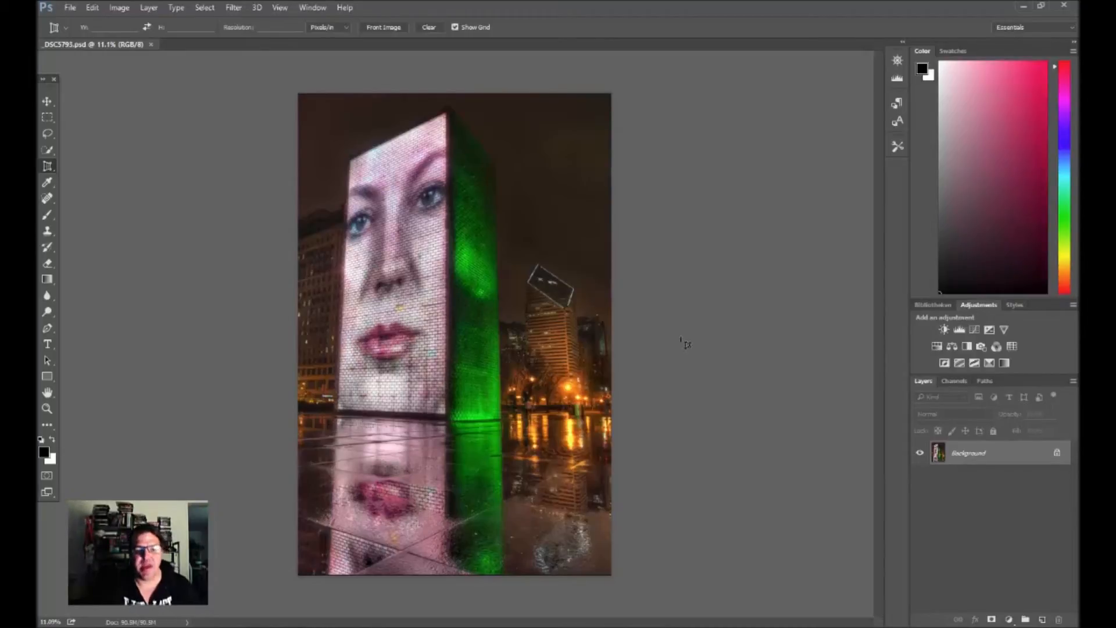
# Prepare a Save for Web (Legacy) export of the image, scaled to 15 percent.
pyautogui.click(71, 8)
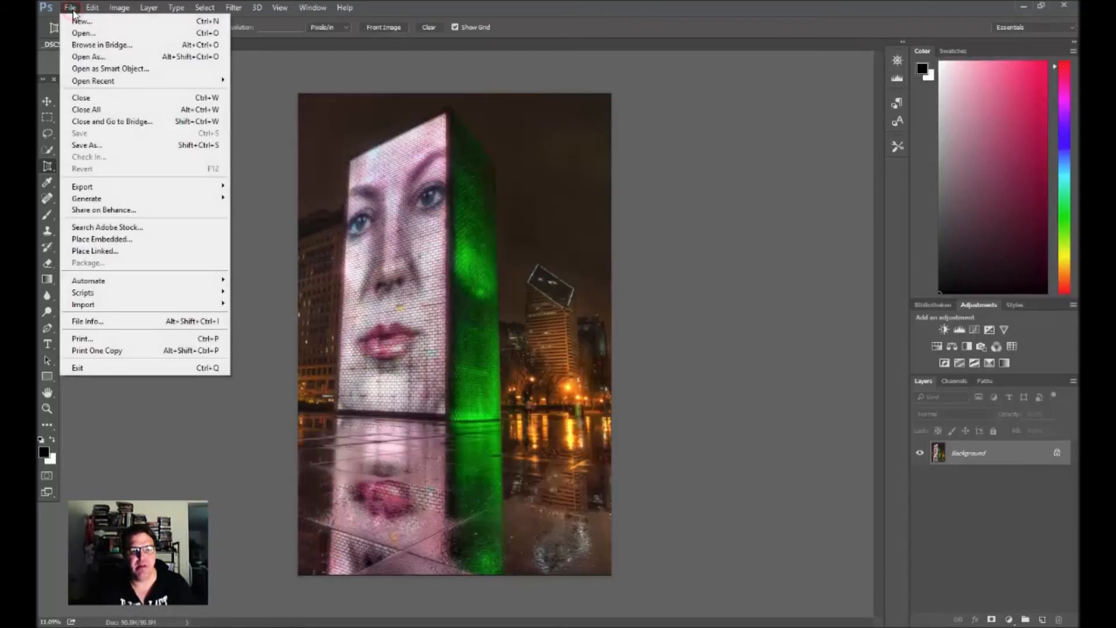
pyautogui.click(122, 186)
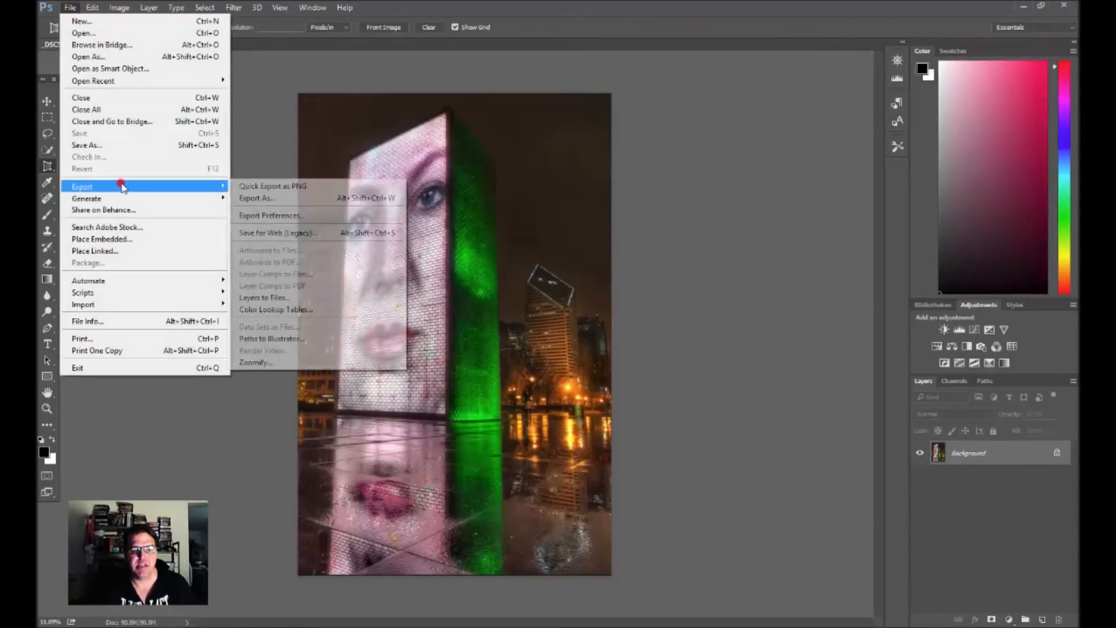
pyautogui.click(310, 235)
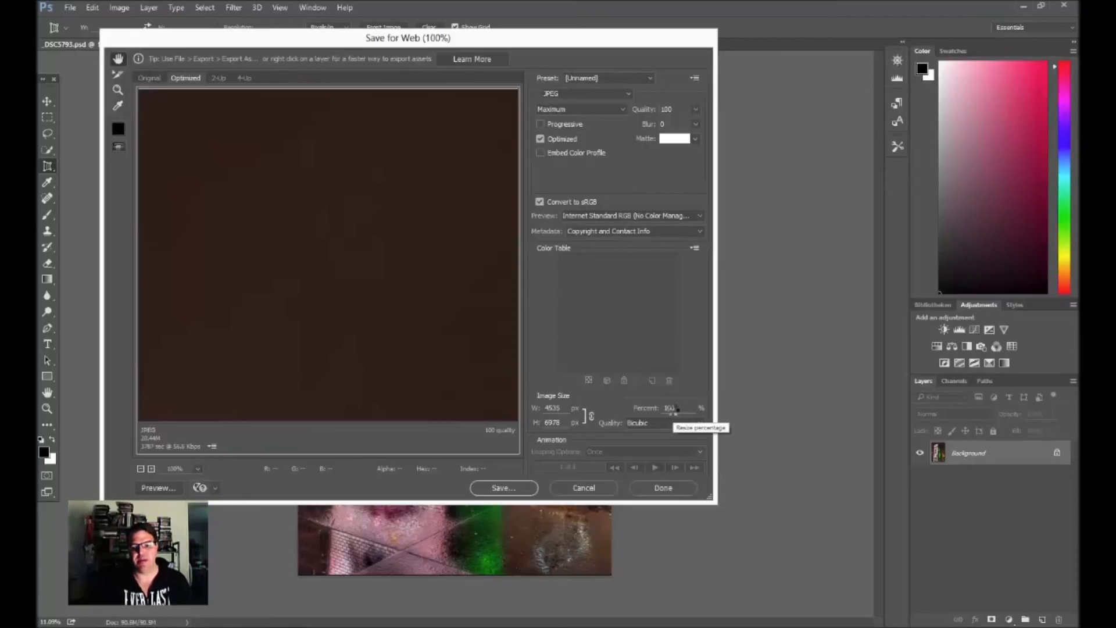
pyautogui.click(670, 407)
pyautogui.write('15')
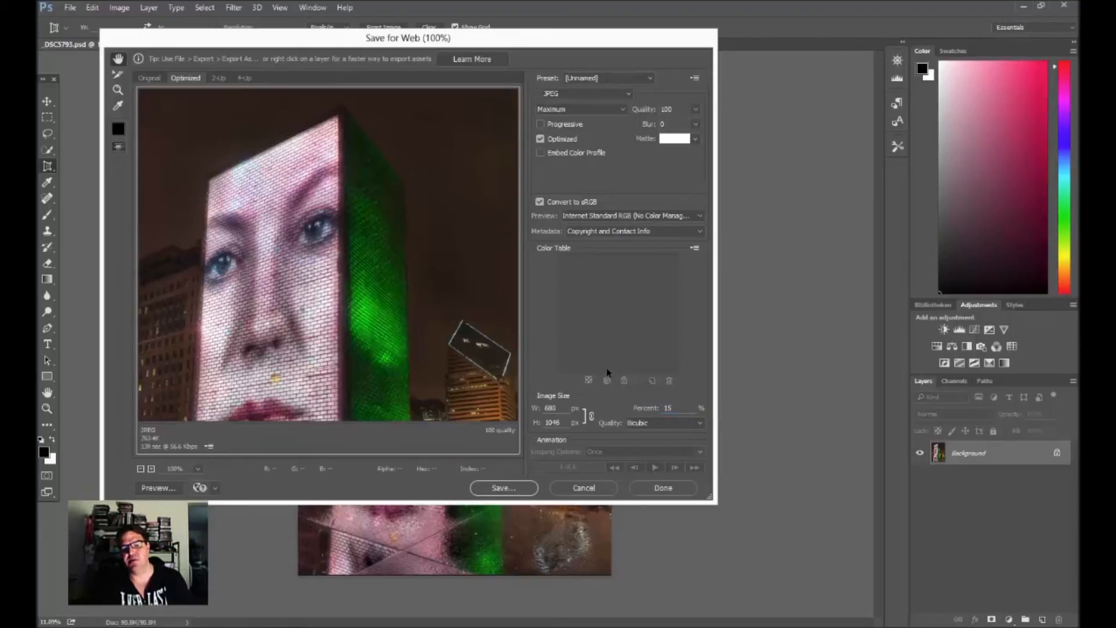
# Save the web export as _DSC5793.jpg in the Upload folder inside _Processing.
pyautogui.click(513, 493)
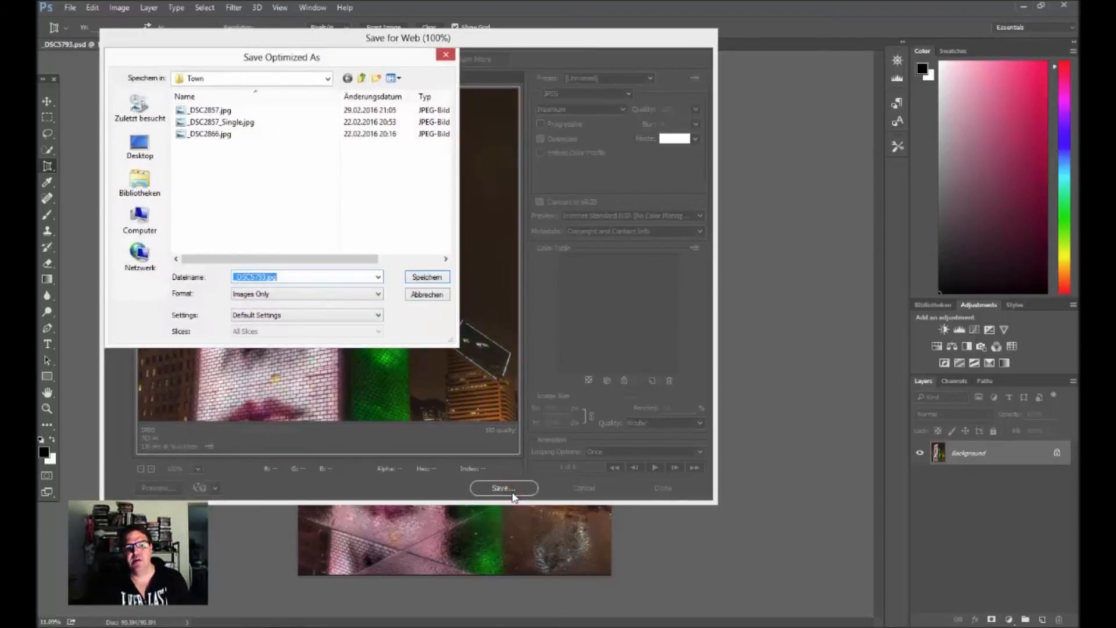
pyautogui.click(248, 80)
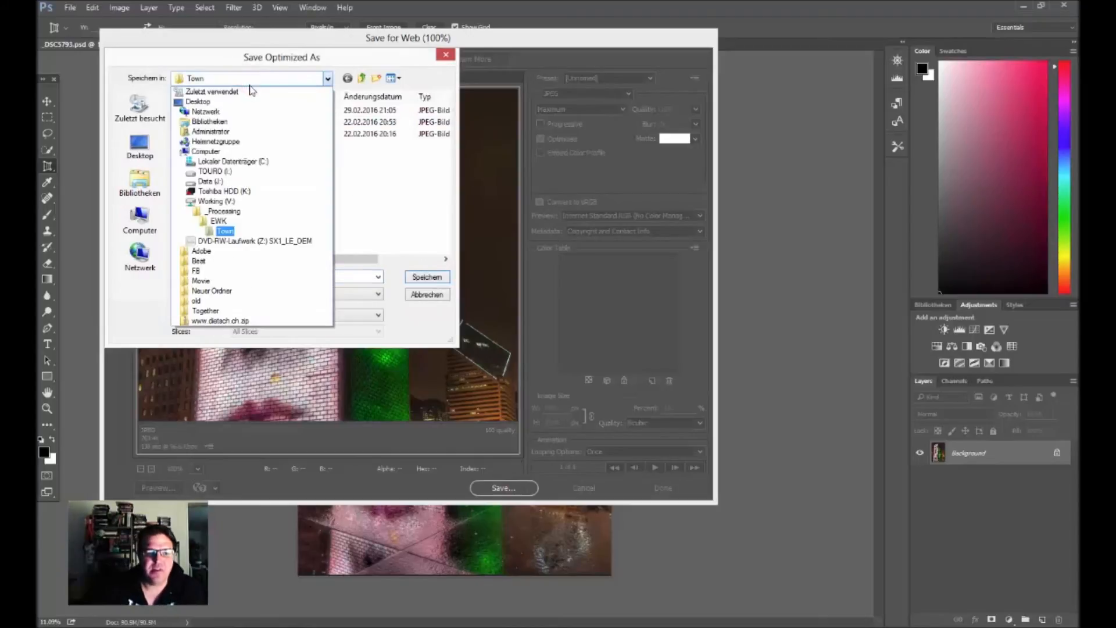
pyautogui.click(224, 211)
pyautogui.doubleClick(370, 136)
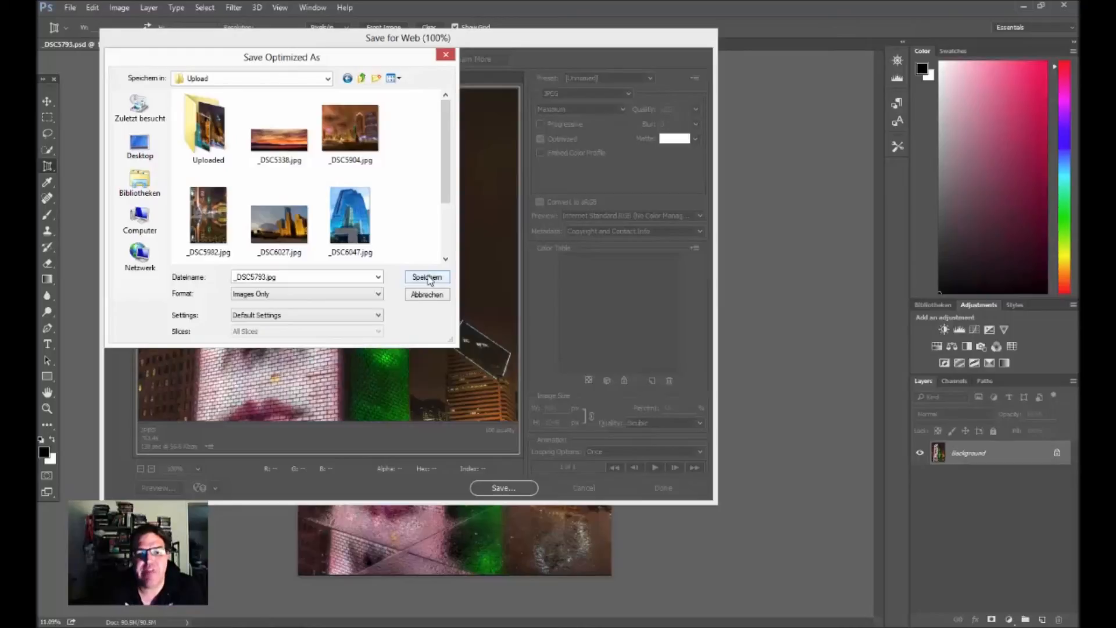
pyautogui.click(428, 278)
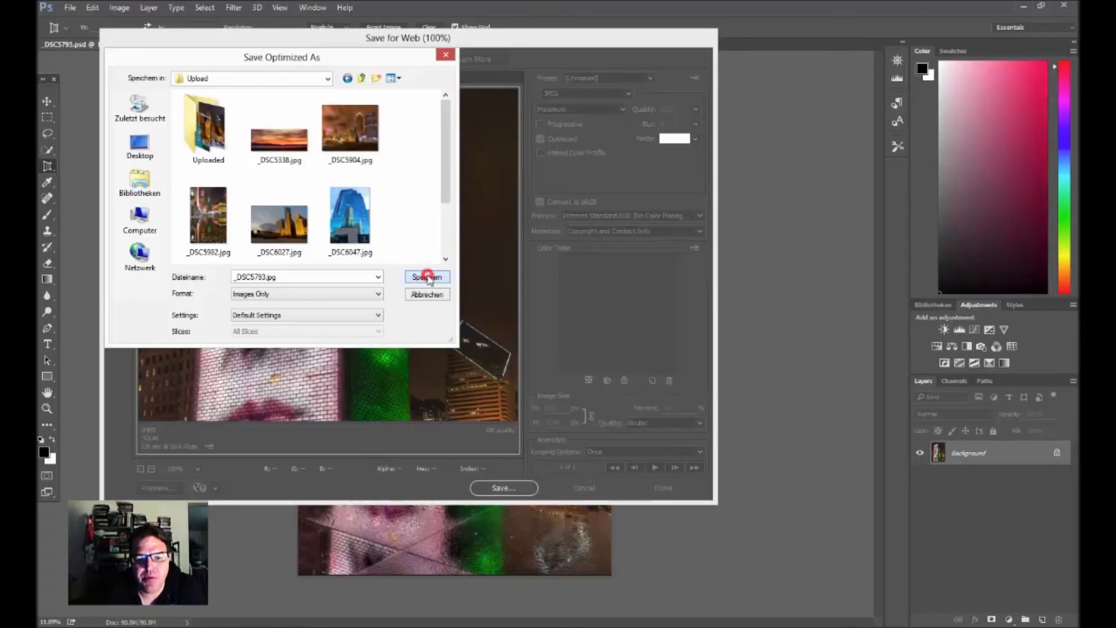